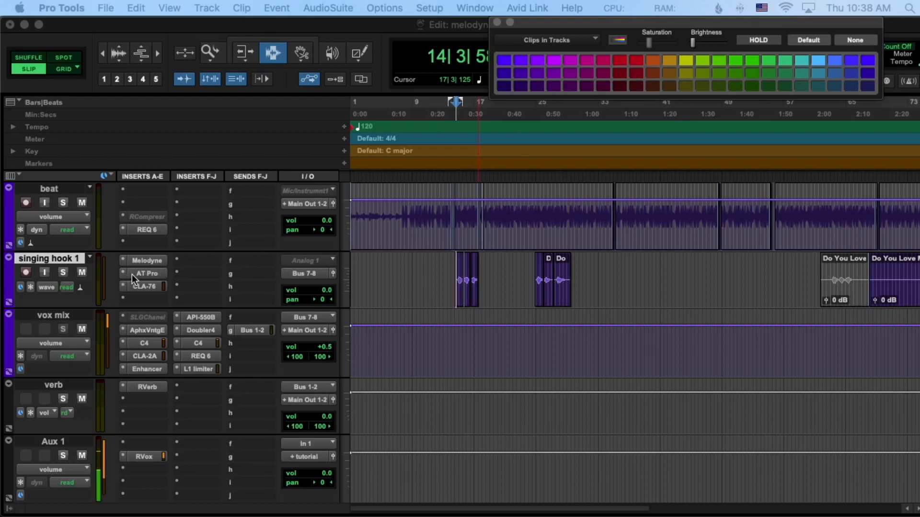
# Open the Auto-Tune Pro insert on the singing hook 1 track, review its retune speed, key and scale settings, and close it.
pyautogui.click(156, 275)
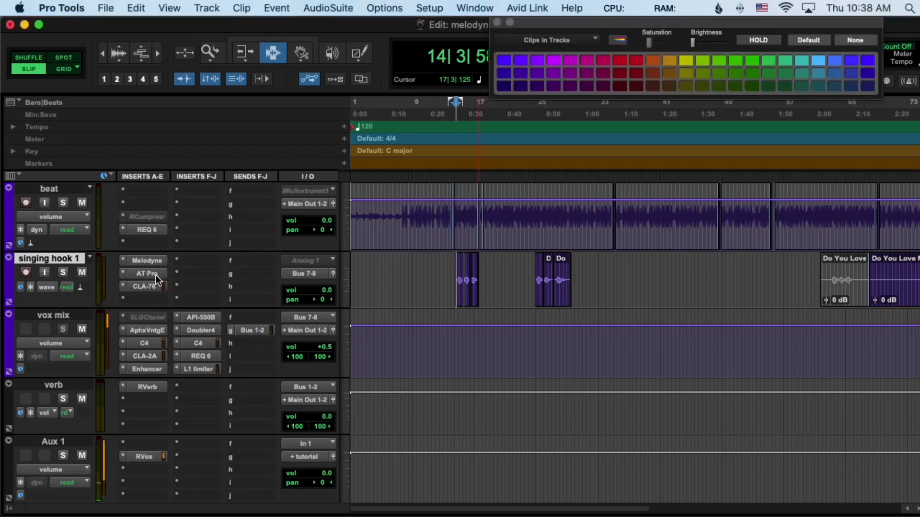
pyautogui.click(155, 274)
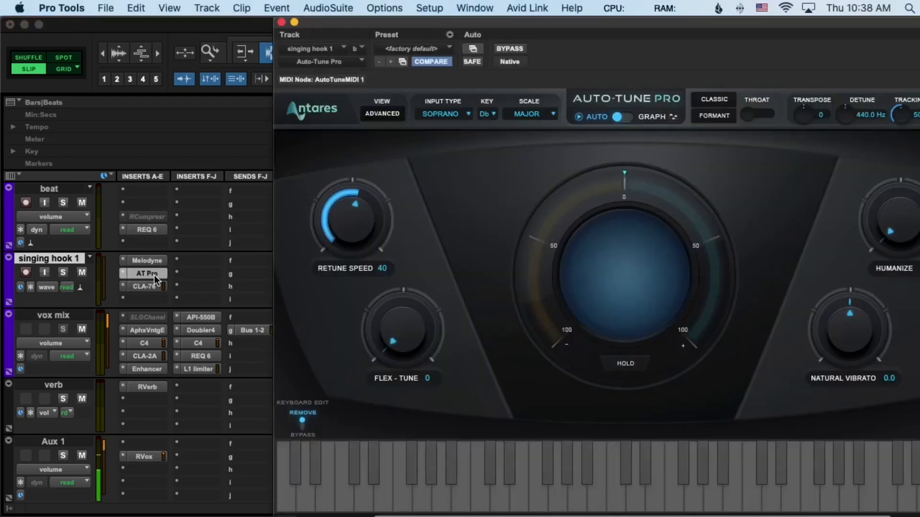
pyautogui.click(154, 275)
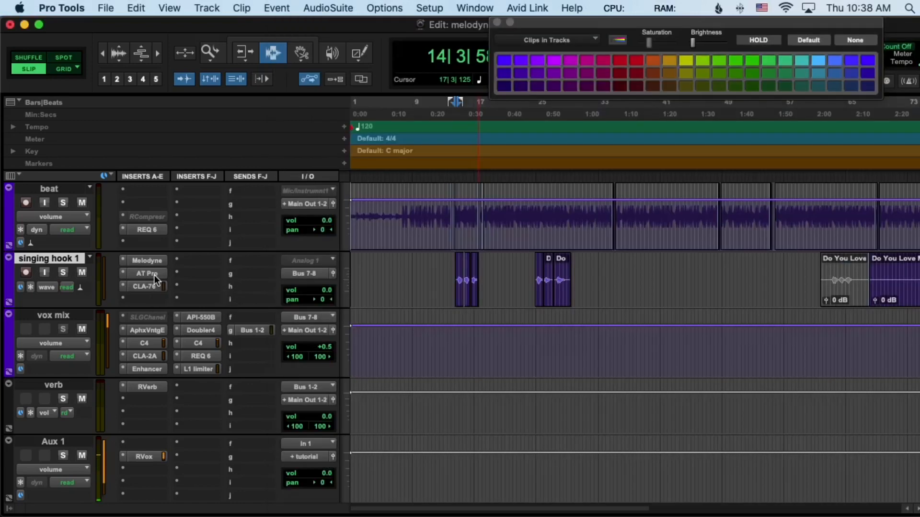
pyautogui.click(153, 274)
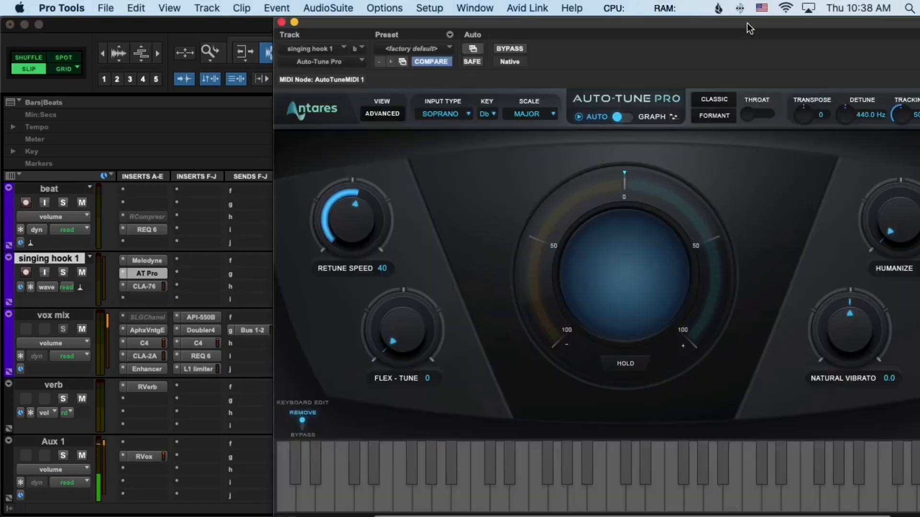
pyautogui.moveTo(746, 22); pyautogui.dragTo(630, 42)
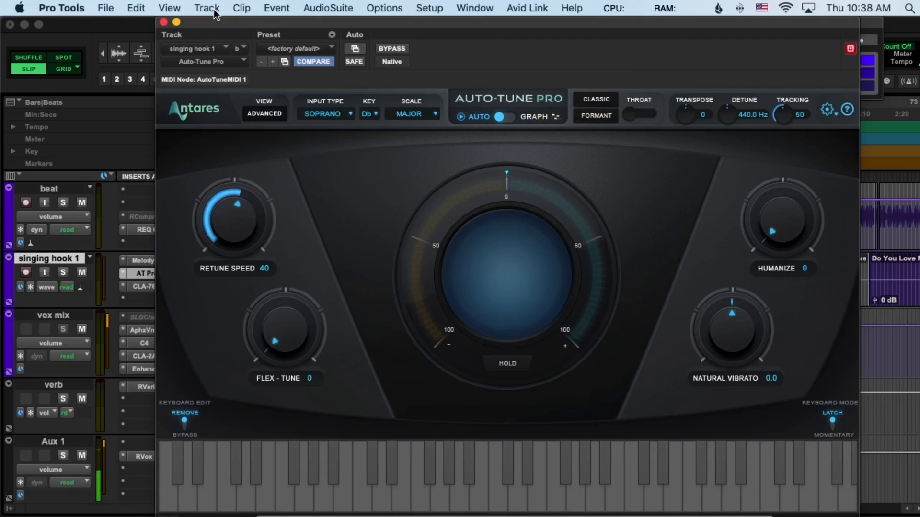
pyautogui.click(163, 23)
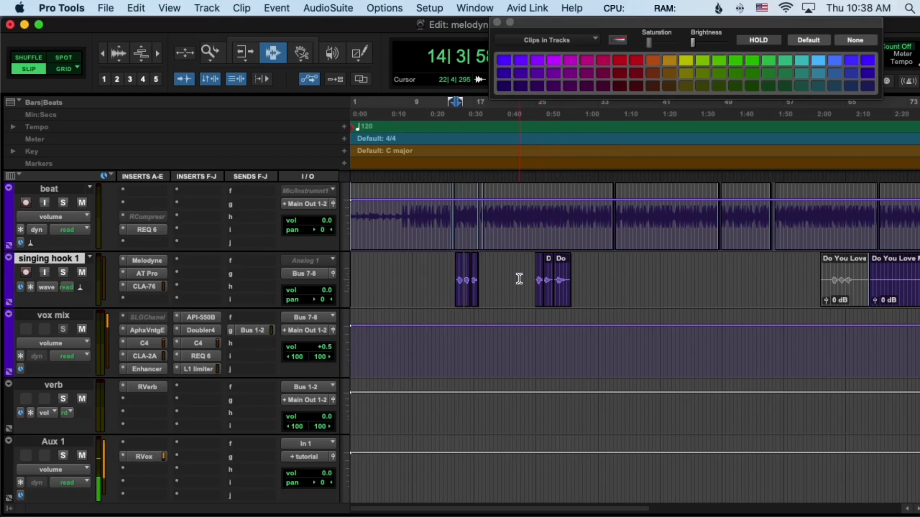
# Select the first group of three clips on the singing hook 1 track and play the phrase back.
pyautogui.click(485, 269)
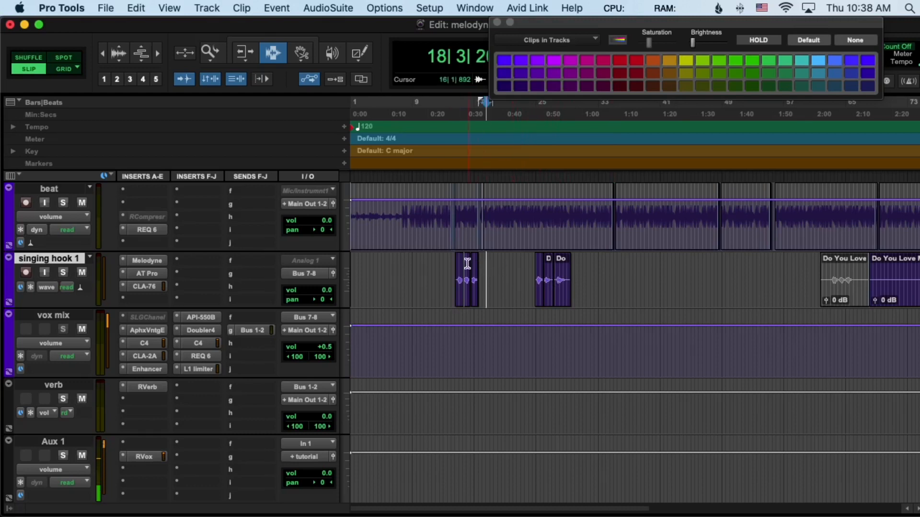
pyautogui.click(454, 260)
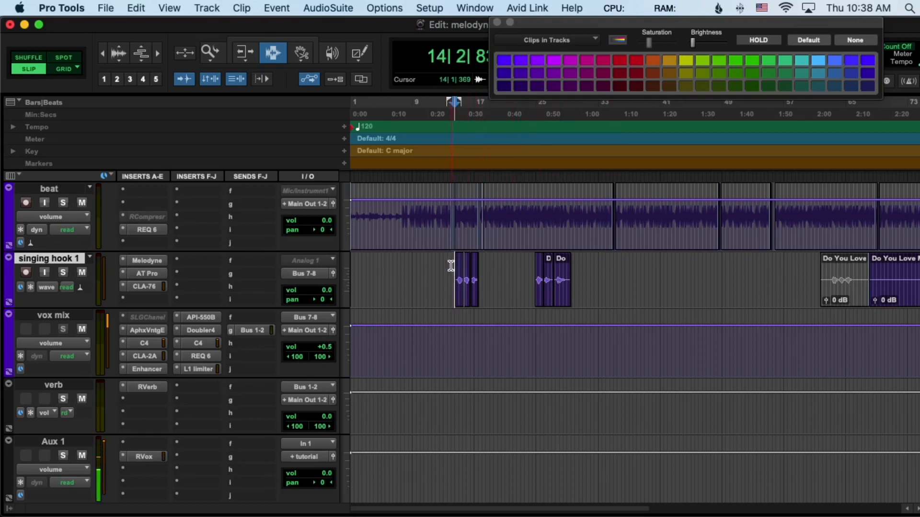
pyautogui.moveTo(451, 264); pyautogui.dragTo(487, 266)
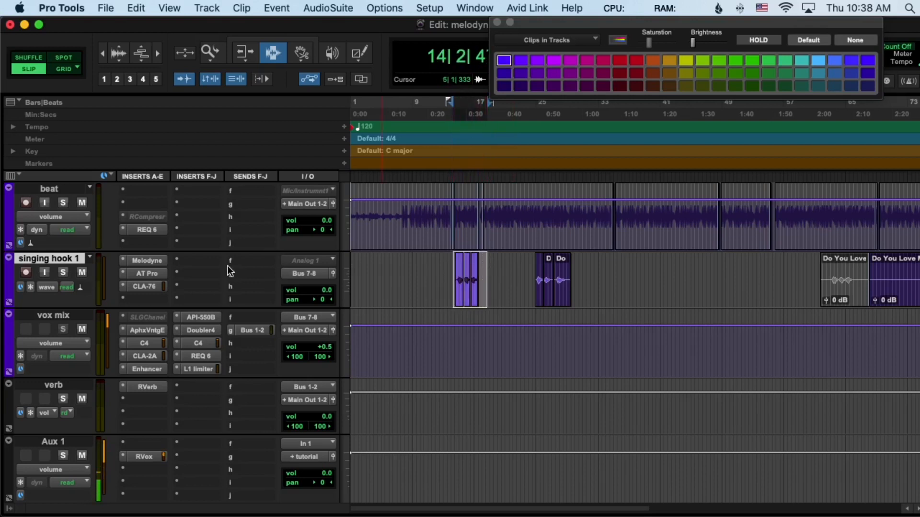
pyautogui.click(157, 261)
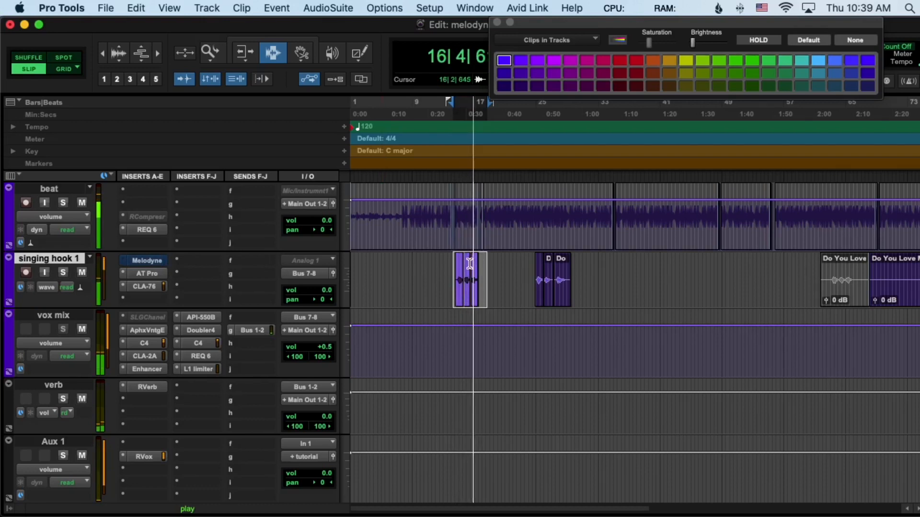
pyautogui.press('space')
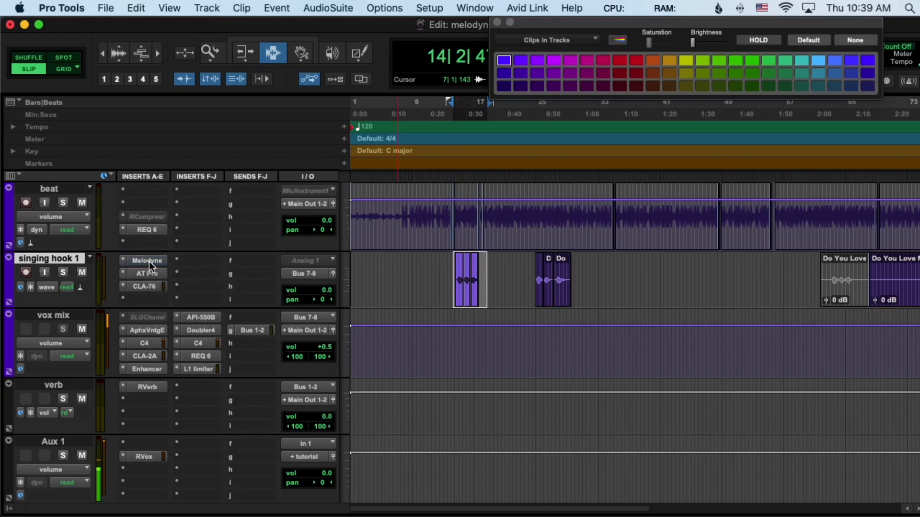
pyautogui.press('space')
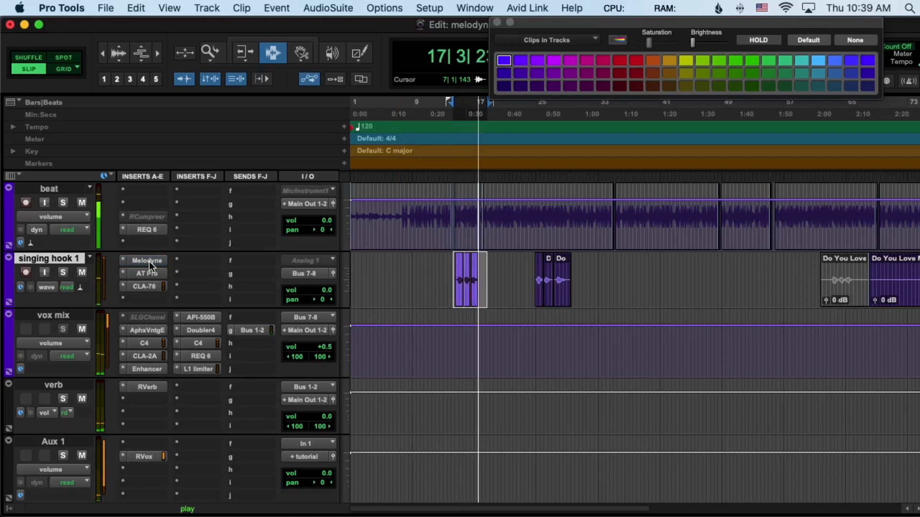
pyautogui.press('space')
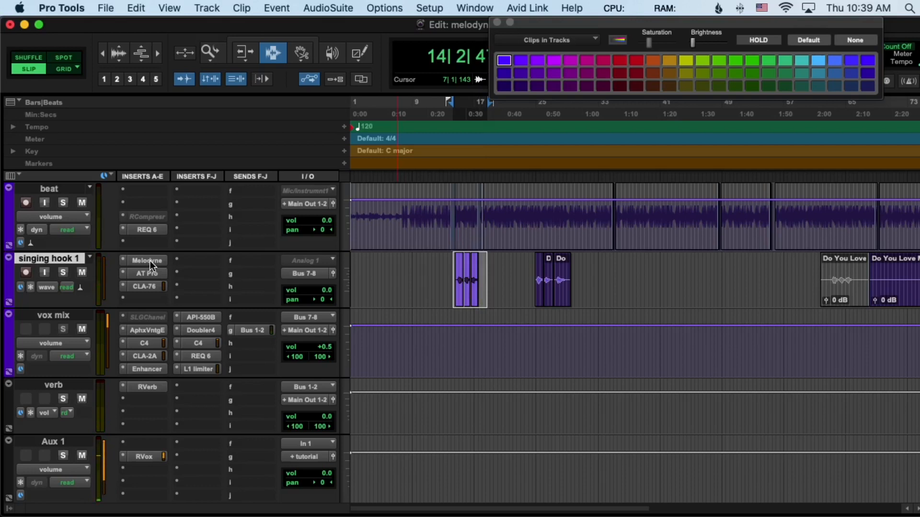
# Open Melodyne on singing hook 1, select all notes, examine the phrase's pitch blobs, and close the editor.
pyautogui.click(150, 260)
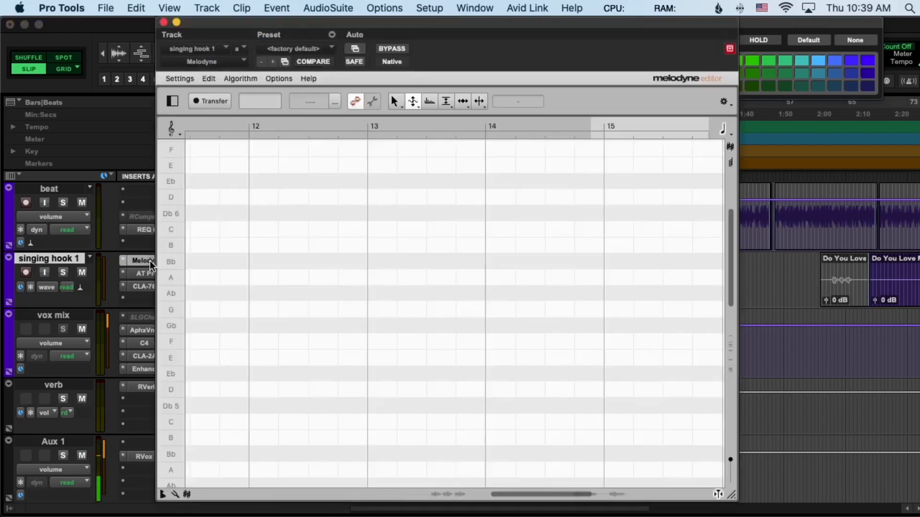
pyautogui.click(210, 78)
pyautogui.moveTo(231, 162)
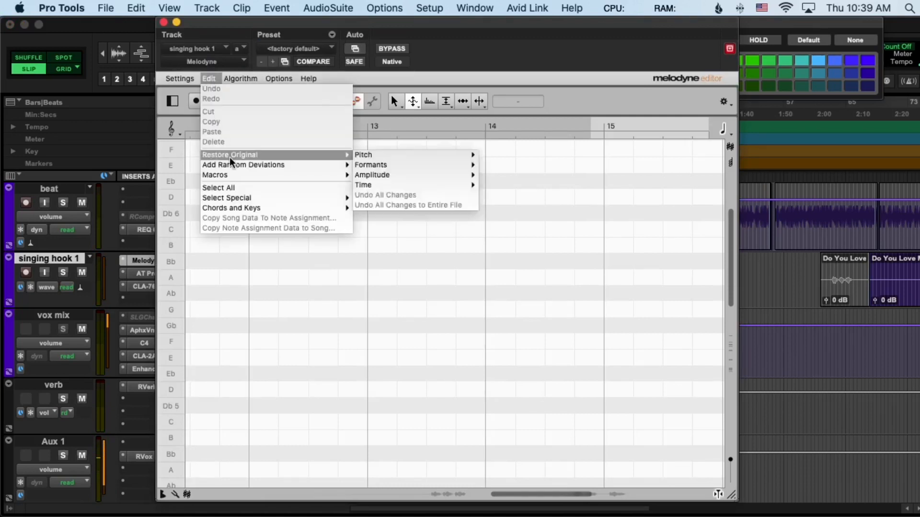
pyautogui.click(233, 187)
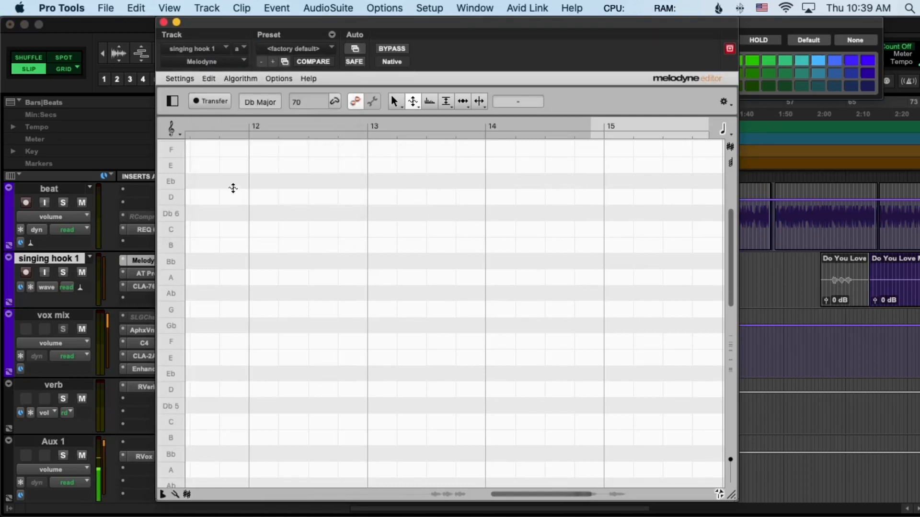
pyautogui.click(209, 78)
pyautogui.click(519, 241)
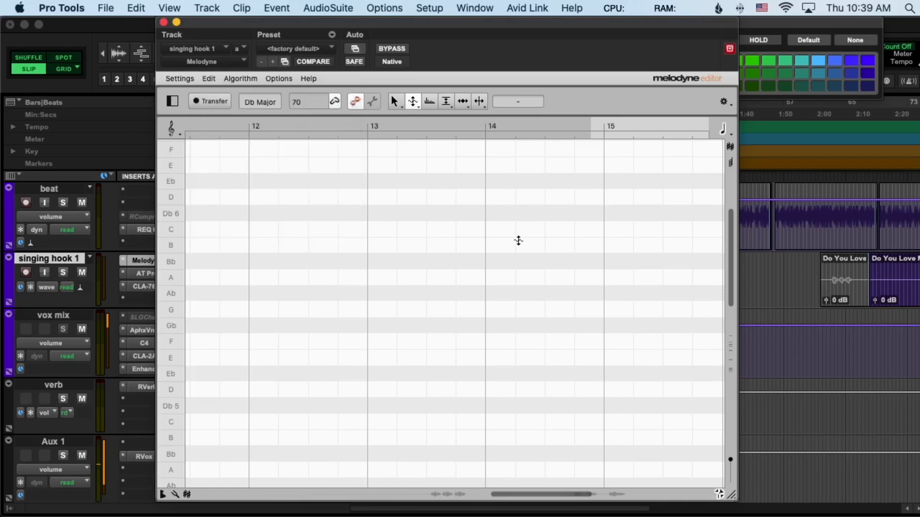
pyautogui.scroll(-10, 479, 265)
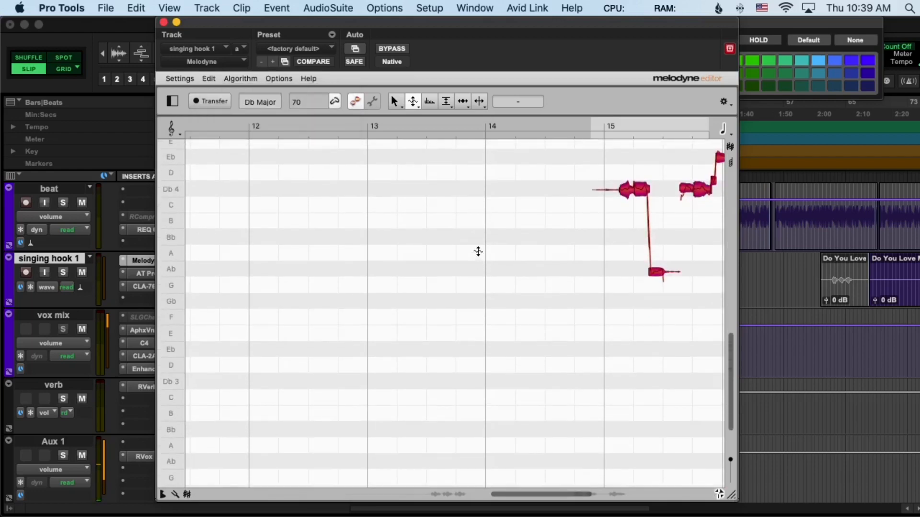
pyautogui.click(163, 22)
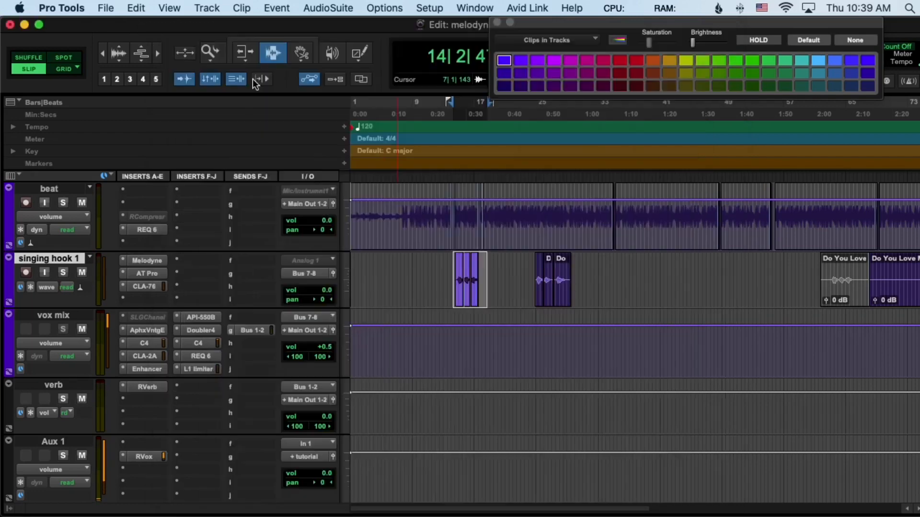
# Transfer the first phrase of singing hook 1 into Melodyne, playing from just before its first clip.
pyautogui.click(454, 261)
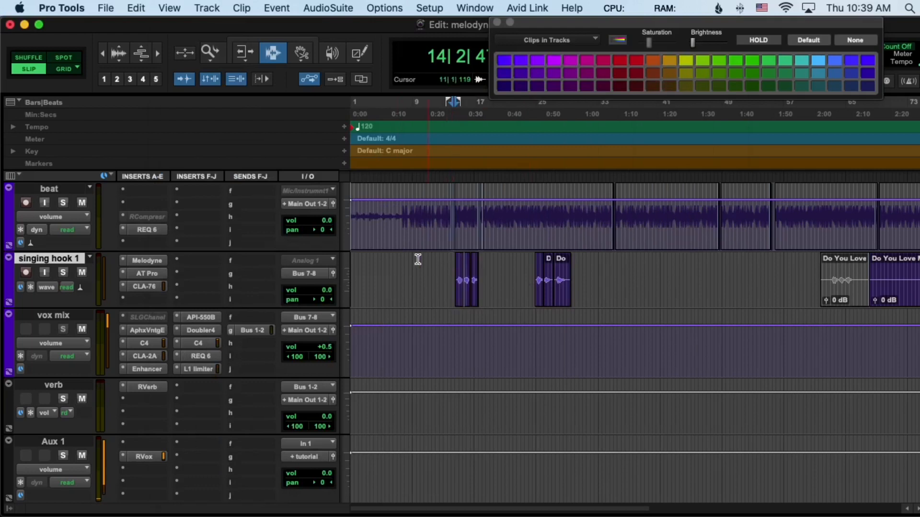
pyautogui.click(143, 260)
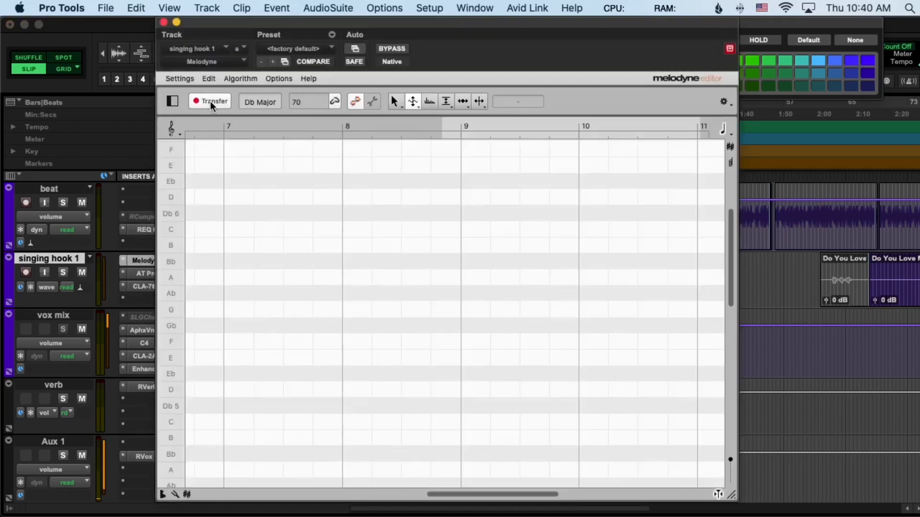
pyautogui.press('space')
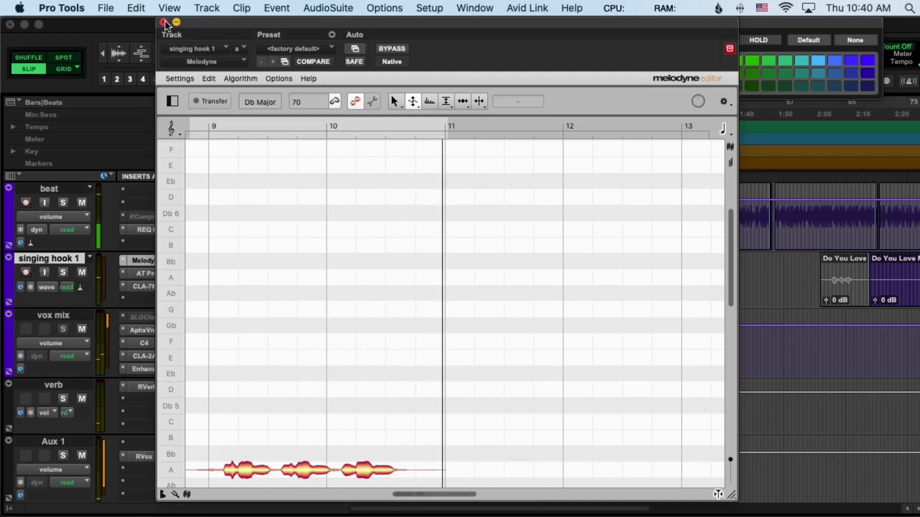
# Move the Melodyne window clear of the timeline and audition the first hook clip from two points near its start.
pyautogui.moveTo(202, 24); pyautogui.dragTo(205, 367)
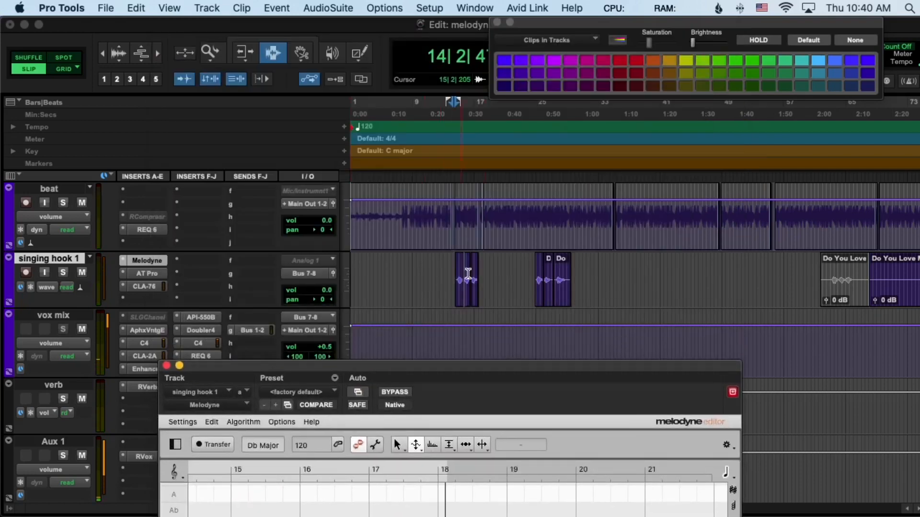
pyautogui.click(479, 263)
pyautogui.press('t')
pyautogui.press('t')
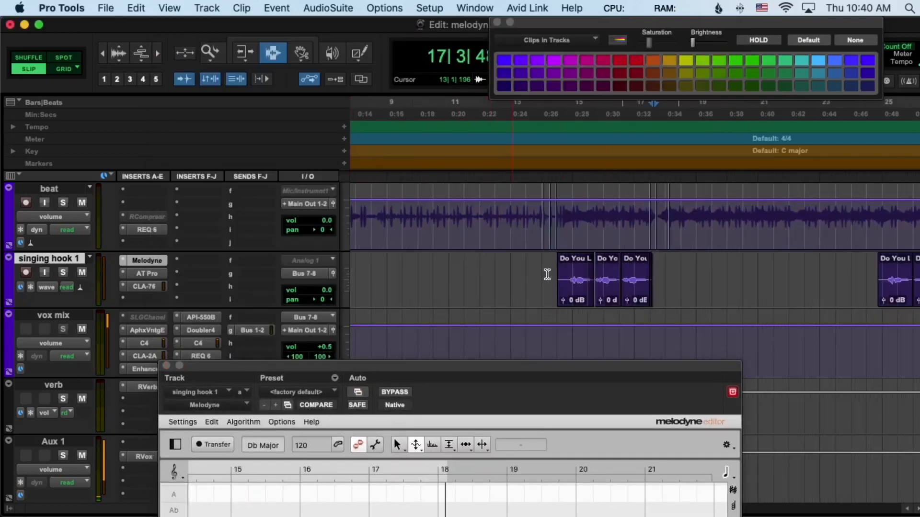
pyautogui.press('t')
pyautogui.click(487, 271)
pyautogui.press('space')
pyautogui.press('space')
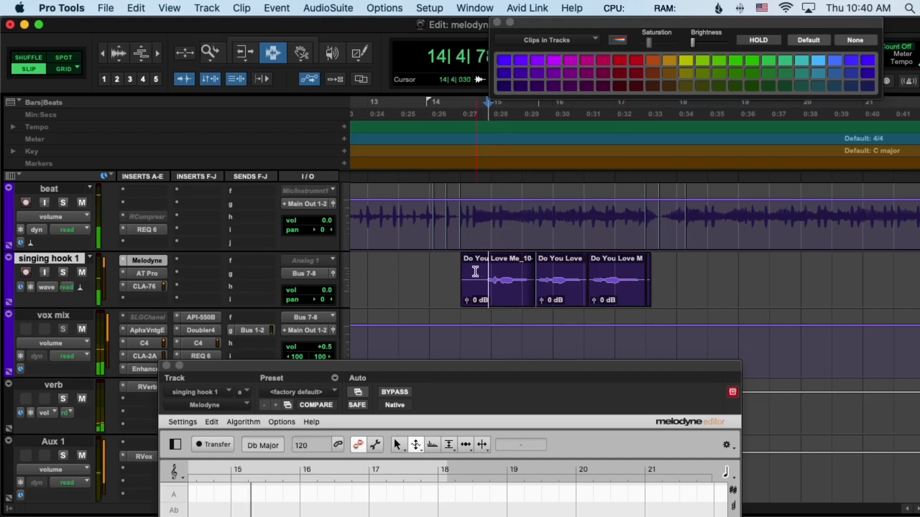
pyautogui.click(475, 272)
pyautogui.press('space')
pyautogui.press('space')
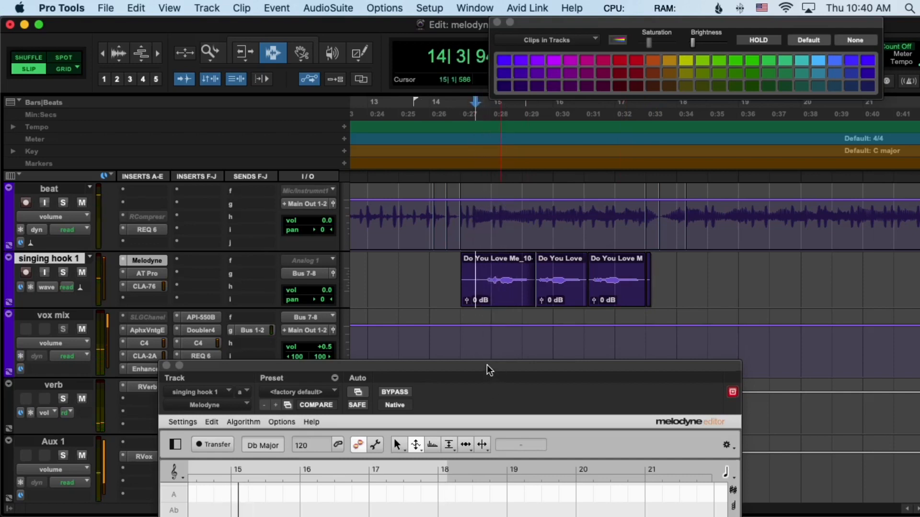
# Examine the opening vocal notes around bar 15 up close in the Melodyne editor and play them back.
pyautogui.moveTo(486, 369); pyautogui.dragTo(455, 48)
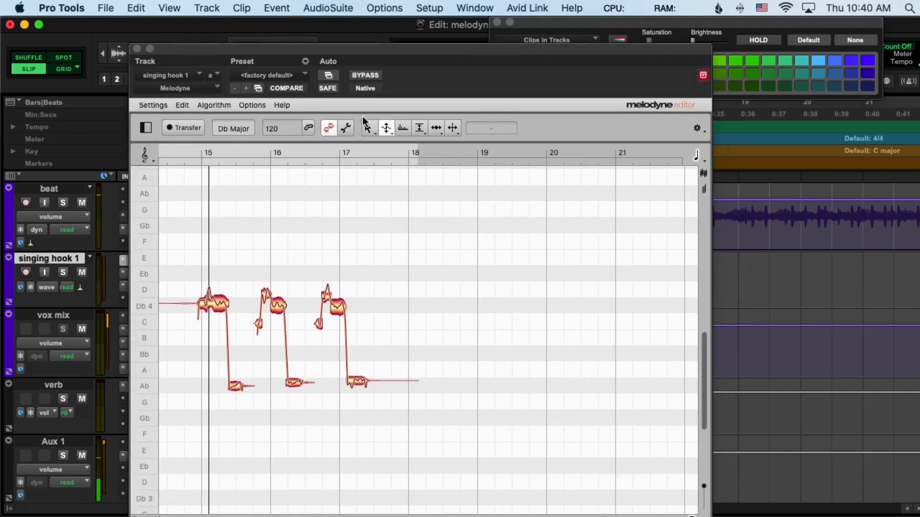
pyautogui.moveTo(365, 126); pyautogui.dragTo(372, 163)
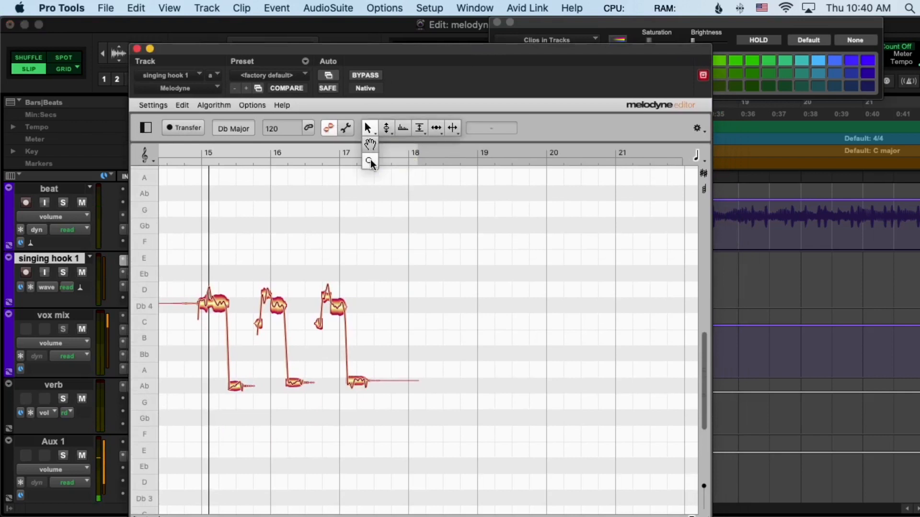
pyautogui.click(372, 162)
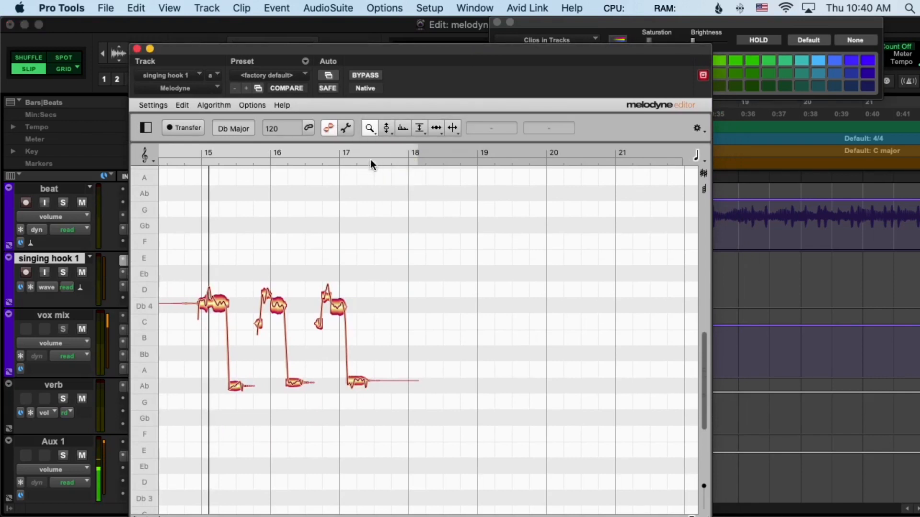
pyautogui.hscroll(-1, 259, 266)
pyautogui.scroll(-2, 252, 271)
pyautogui.moveTo(225, 234); pyautogui.dragTo(320, 313)
pyautogui.hscroll(-4, 278, 290)
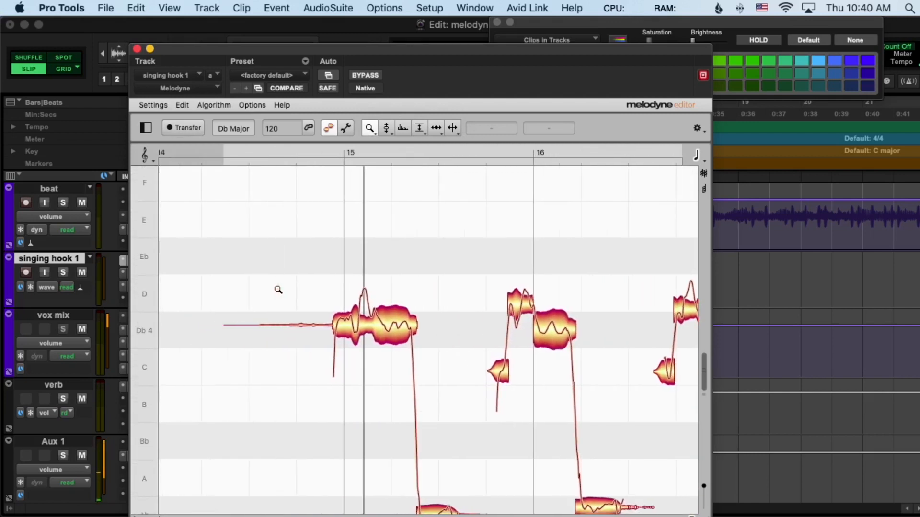
pyautogui.press('space')
pyautogui.press('space')
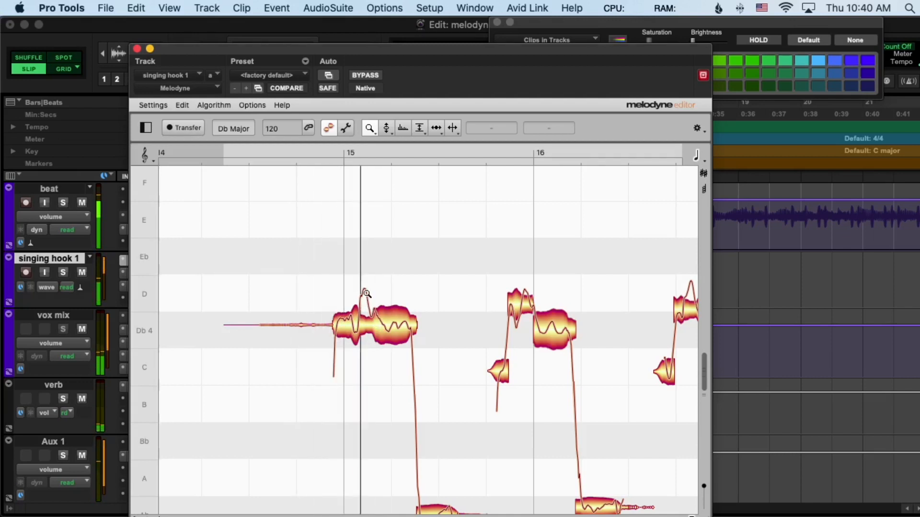
pyautogui.press('space')
# Split the first Db 4 note just before its upward pitch spike with Melodyne's Note Separation tool.
pyautogui.click(452, 128)
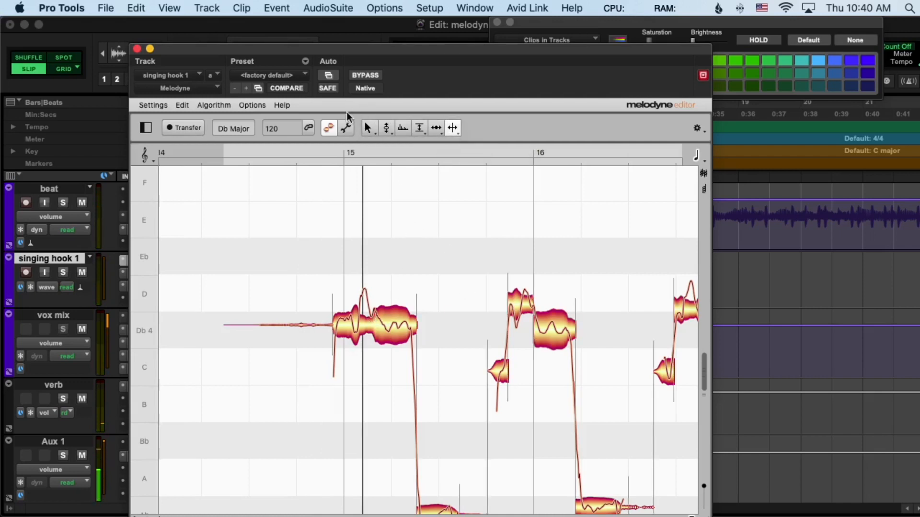
pyautogui.moveTo(365, 128); pyautogui.dragTo(370, 160)
pyautogui.click(364, 300)
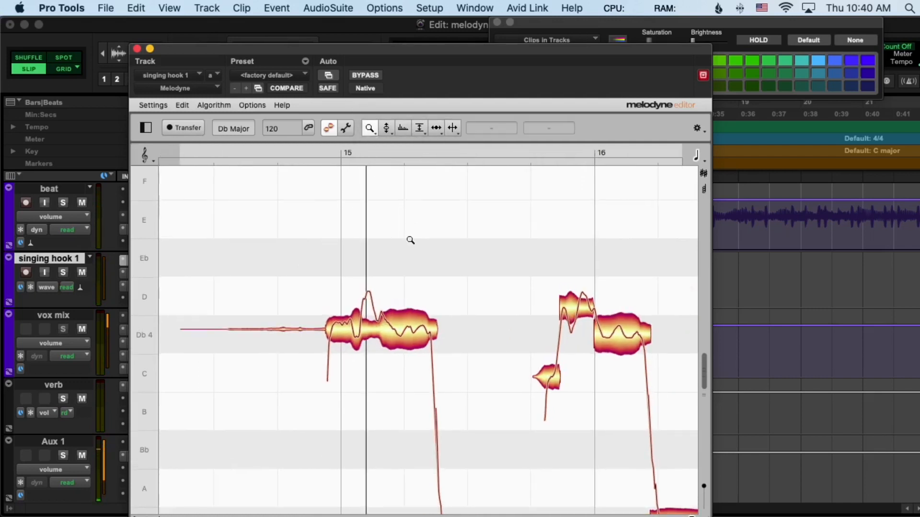
pyautogui.click(454, 128)
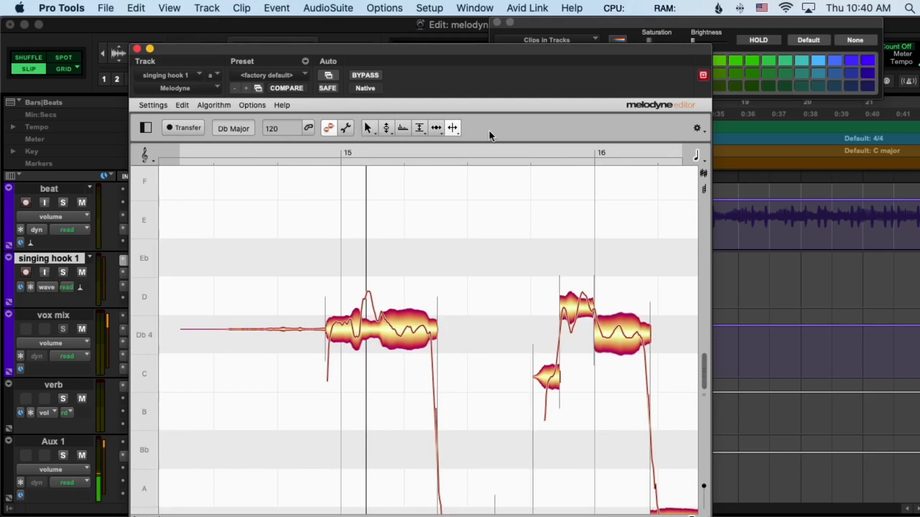
pyautogui.click(453, 128)
pyautogui.doubleClick(359, 328)
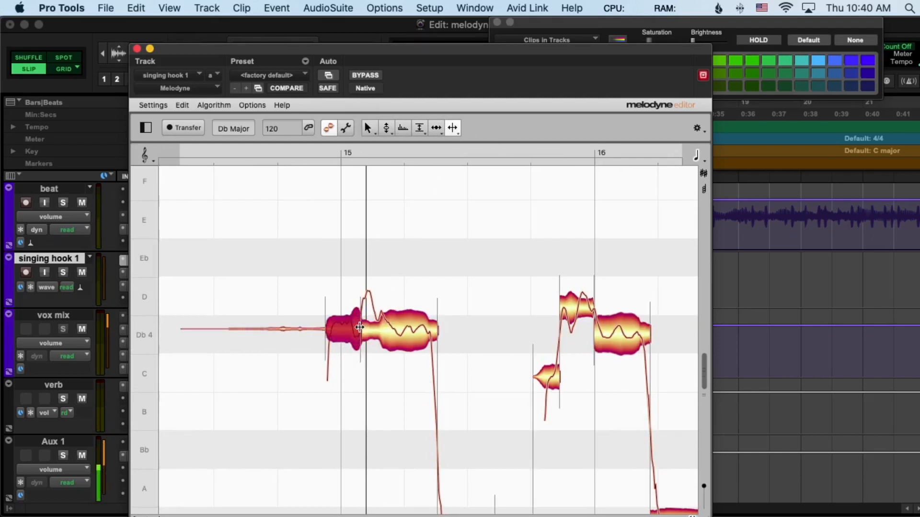
# Separate the pitch spike just after bar 15 into its own note and lower it to Db 4 at +15 ct.
pyautogui.doubleClick(376, 325)
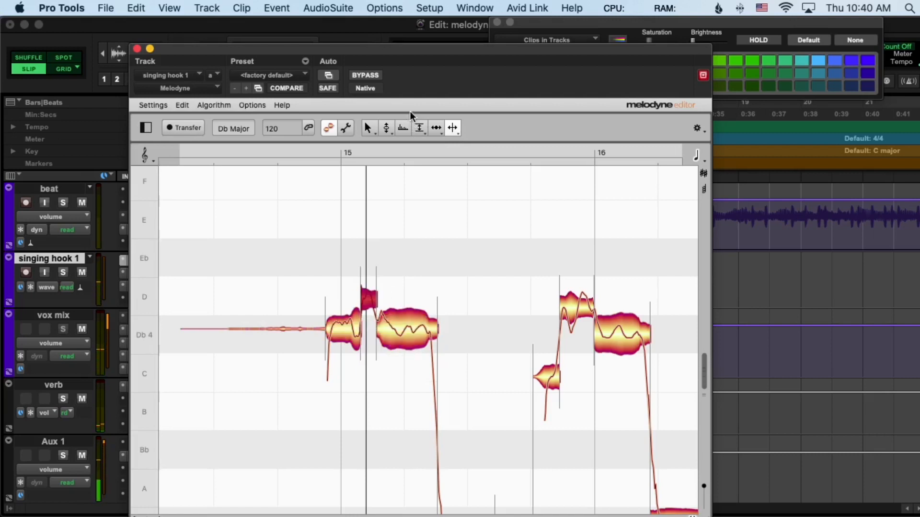
pyautogui.click(387, 128)
pyautogui.hscroll(-1, 403, 221)
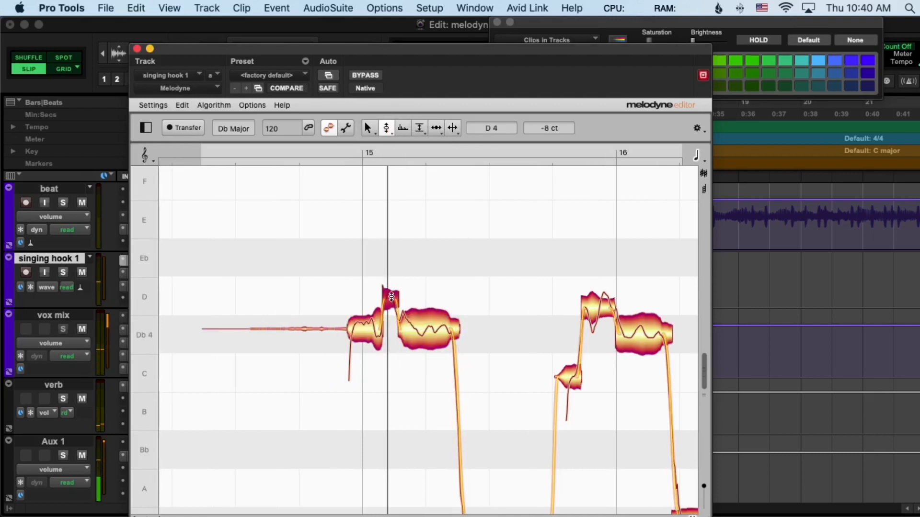
pyautogui.click(391, 299)
pyautogui.moveTo(392, 299); pyautogui.dragTo(393, 327)
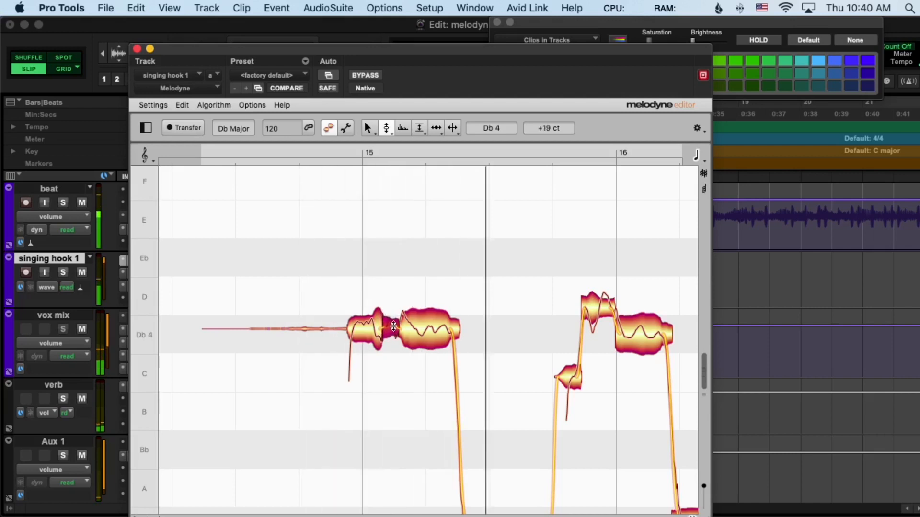
pyautogui.moveTo(389, 331); pyautogui.dragTo(388, 332)
# Play back the opening phrase and audition the Db 4 notes around bar 15 individually.
pyautogui.press('space')
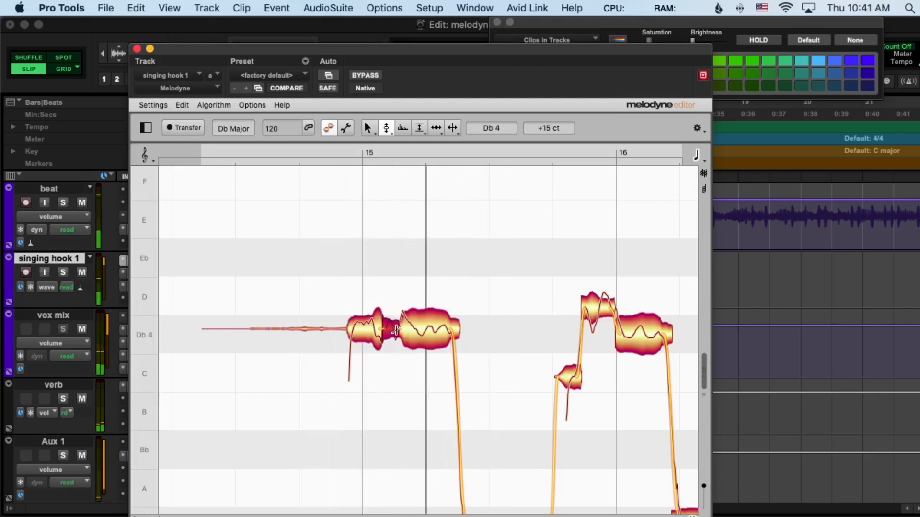
pyautogui.press('space')
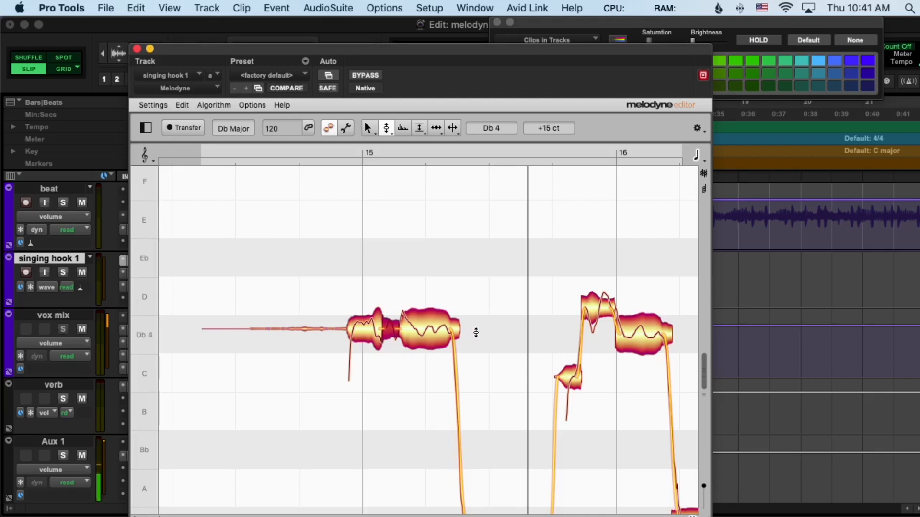
pyautogui.press('space')
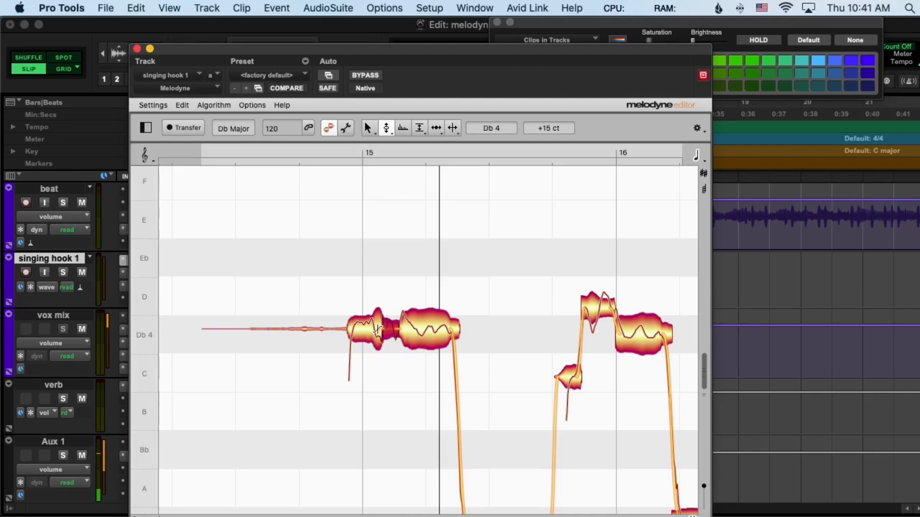
pyautogui.click(383, 328)
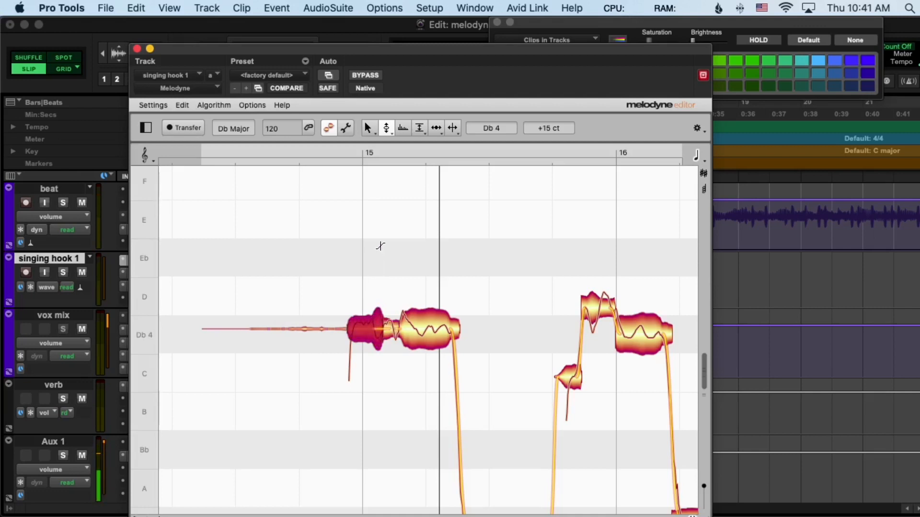
pyautogui.click(394, 330)
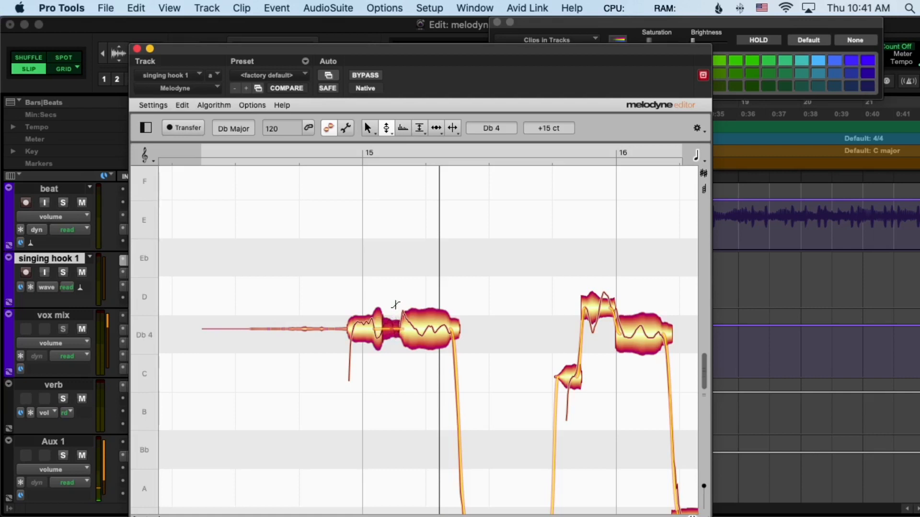
pyautogui.press('space')
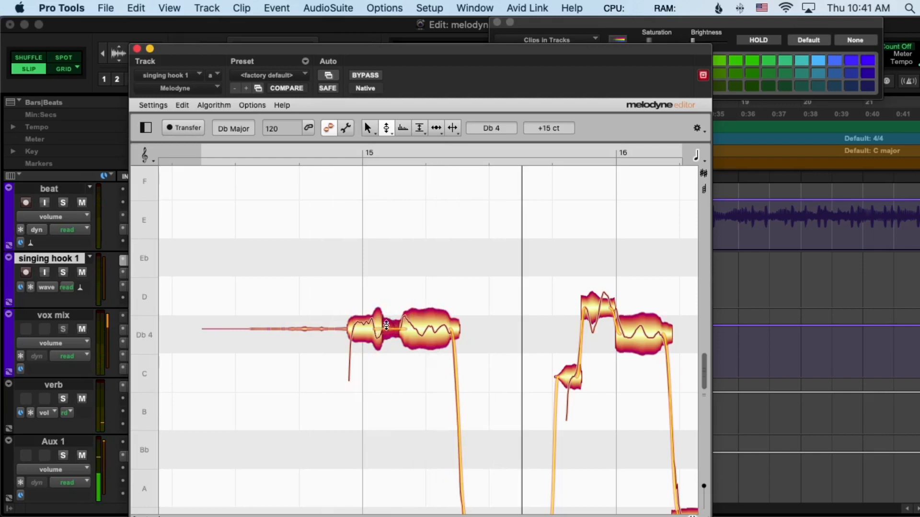
pyautogui.press('space')
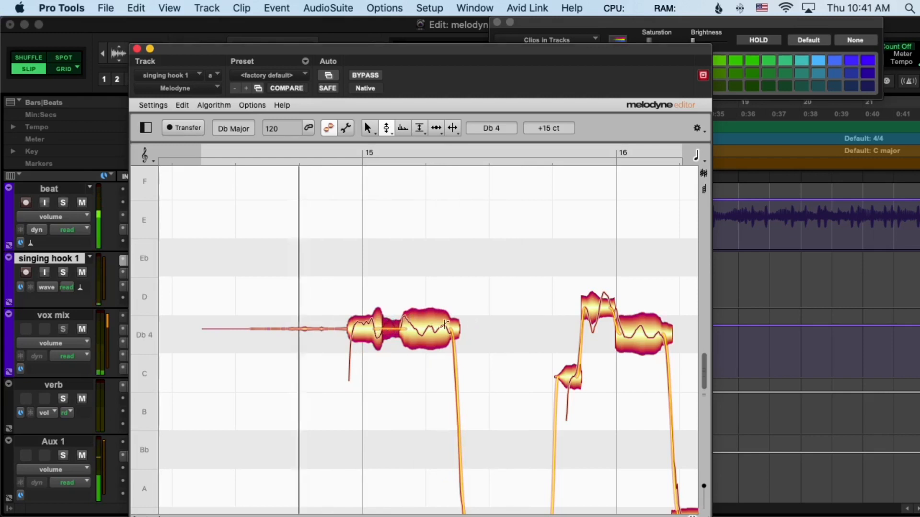
pyautogui.click(433, 330)
# Split the high note just before bar 16 in two with the Note Separation tool.
pyautogui.scroll(-1, 477, 337)
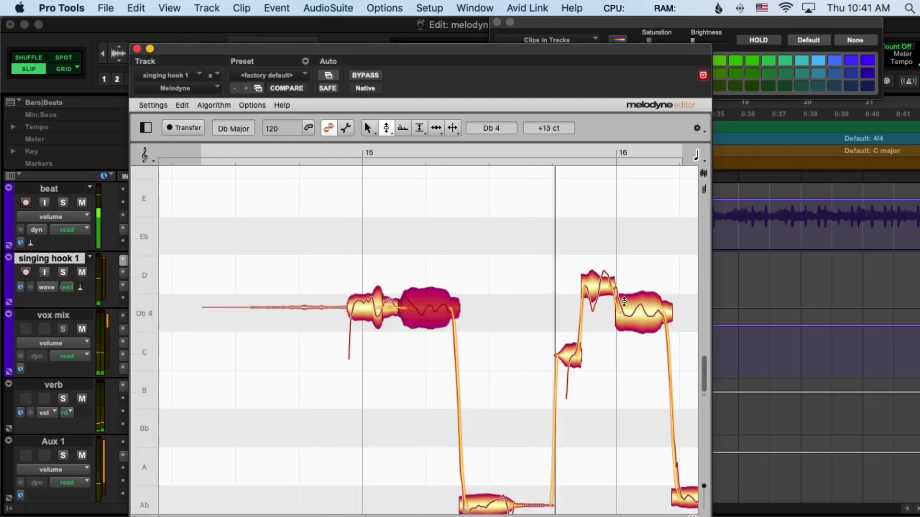
pyautogui.click(452, 127)
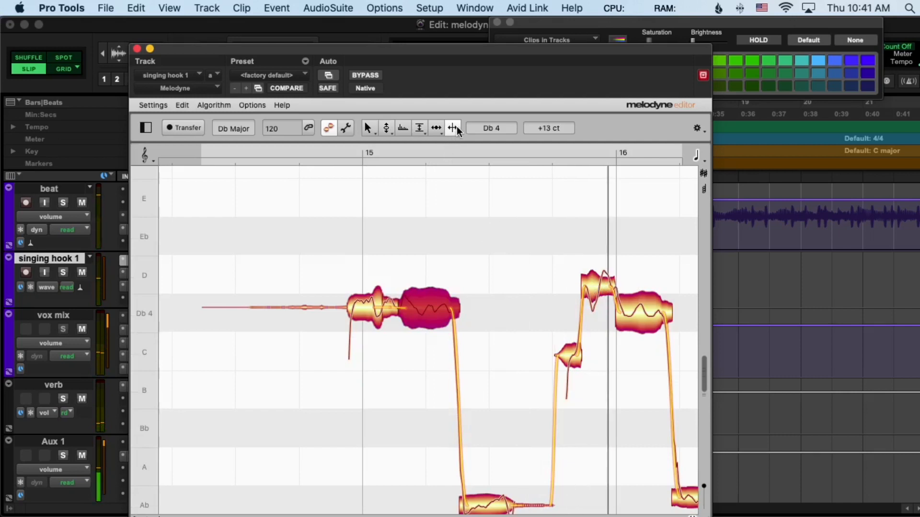
pyautogui.click(596, 288)
pyautogui.doubleClick(596, 287)
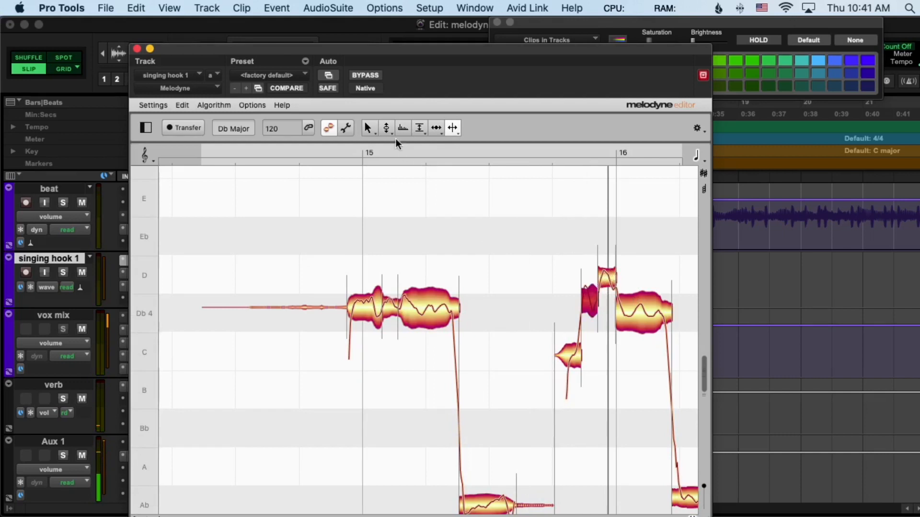
# Lower both split notes before bar 16 to Db 4, at +11 ct and +12 ct, and audition them.
pyautogui.click(386, 128)
pyautogui.moveTo(590, 300); pyautogui.dragTo(589, 309)
pyautogui.moveTo(607, 279); pyautogui.dragTo(609, 309)
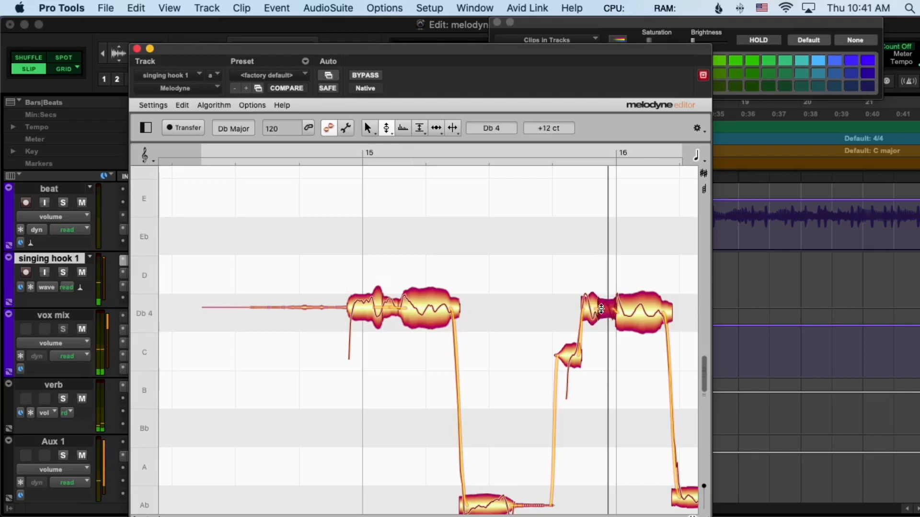
pyautogui.click(594, 309)
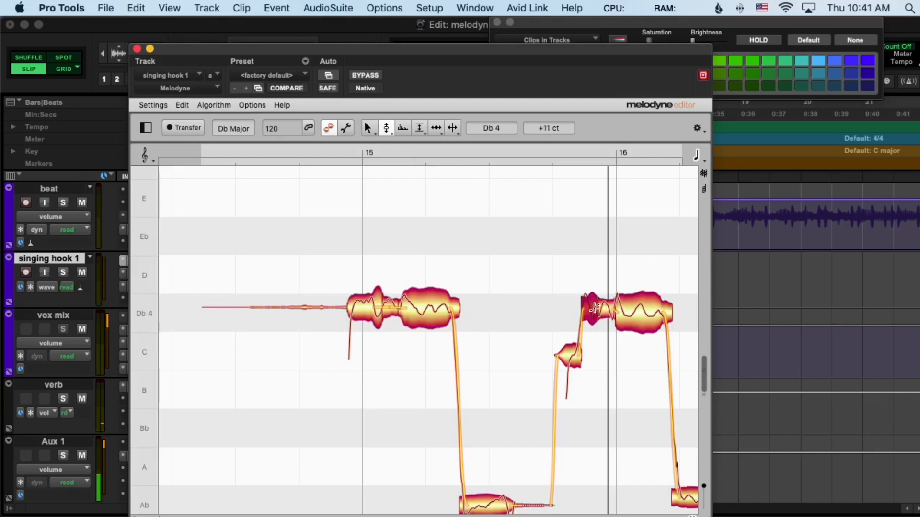
pyautogui.click(631, 312)
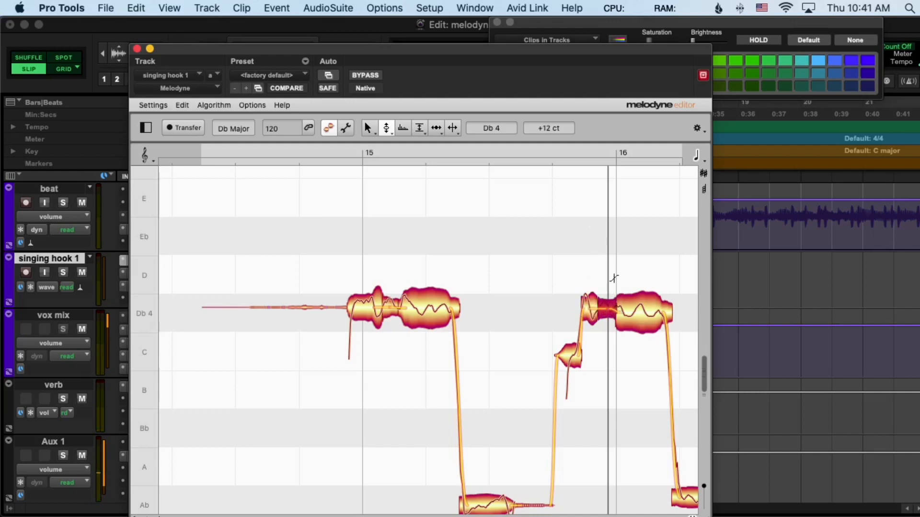
pyautogui.press('space')
# Fine-tune the long Db 4 note at bar 16 to +8 ct and the short C 4 note before it to -4 ct.
pyautogui.moveTo(631, 312); pyautogui.dragTo(631, 310)
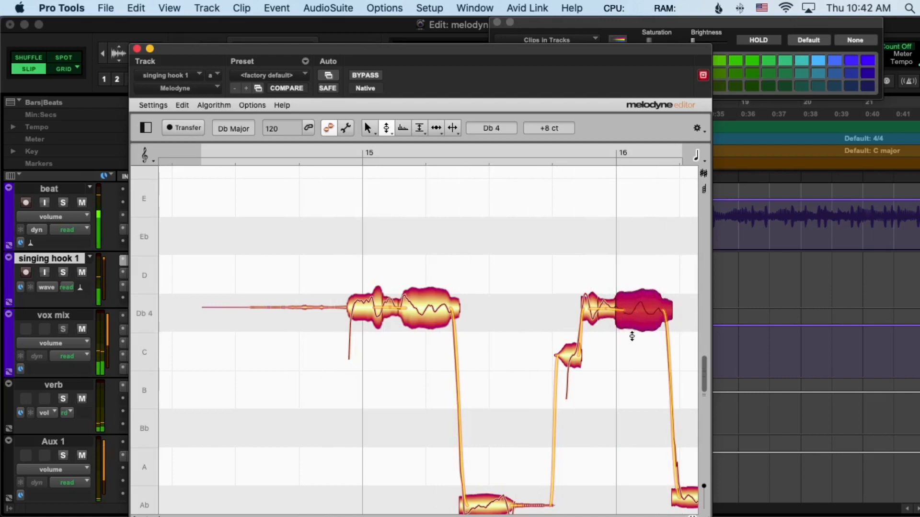
pyautogui.click(552, 355)
pyautogui.moveTo(551, 356); pyautogui.dragTo(552, 353)
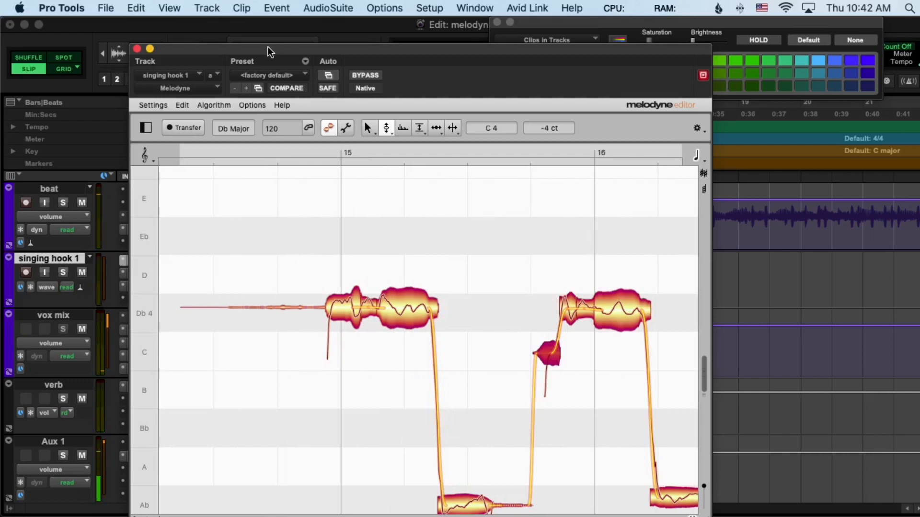
# Move the Melodyne window clear of the track inserts and fine-tune the Ab 3 note after bar 16 to +13 ct.
pyautogui.moveTo(267, 47); pyautogui.dragTo(329, 47)
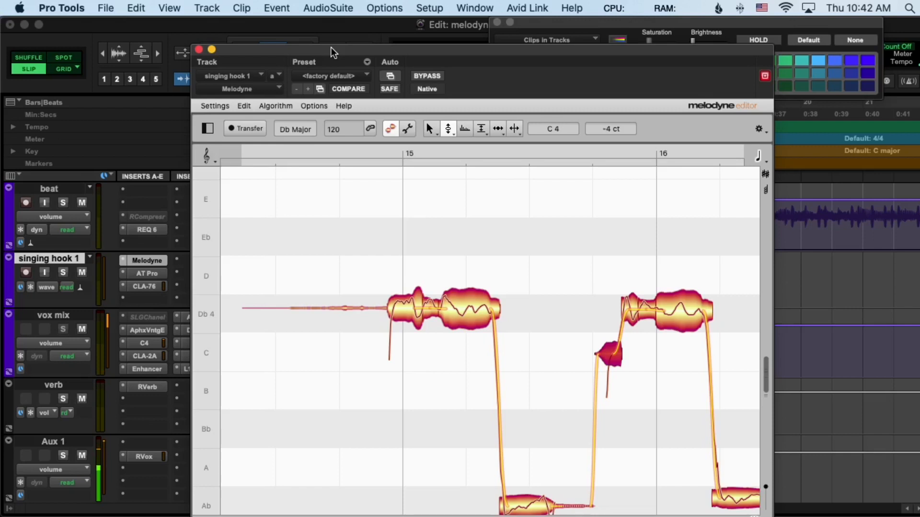
pyautogui.scroll(-3, 500, 232)
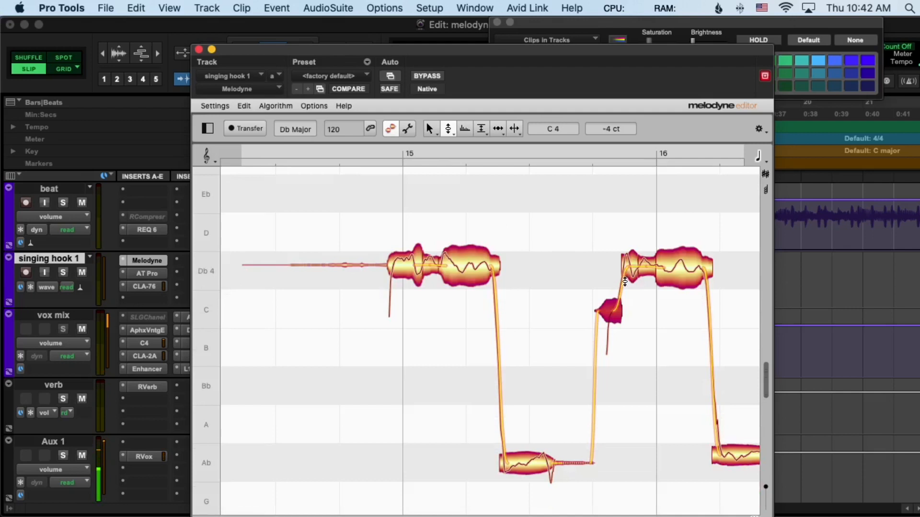
pyautogui.hscroll(3, 613, 287)
pyautogui.click(655, 460)
pyautogui.moveTo(654, 460); pyautogui.dragTo(653, 463)
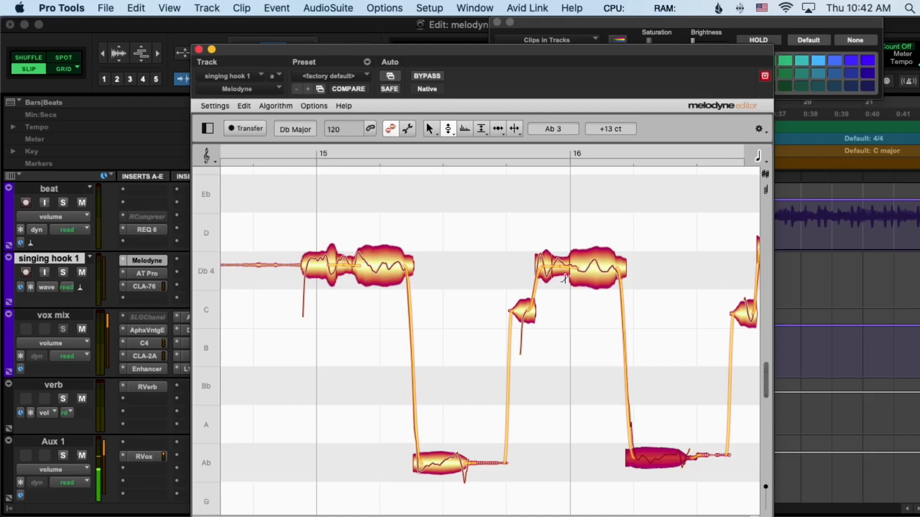
# Compare the corrected phrase with AT Pro bypassed and re-enabled on singing hook 1, and audition single Db 4 notes.
pyautogui.click(567, 275)
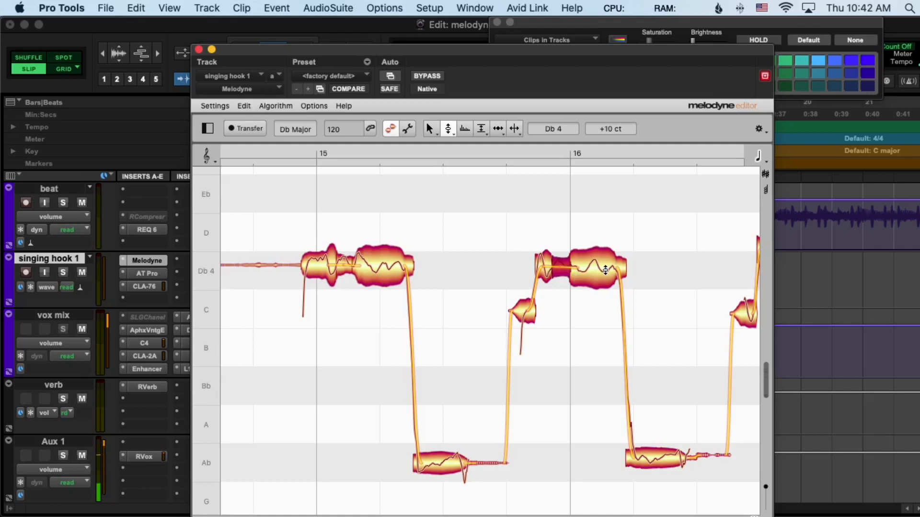
pyautogui.keyDown('super'); pyautogui.click(156, 272); pyautogui.keyUp('super')
pyautogui.press('space')
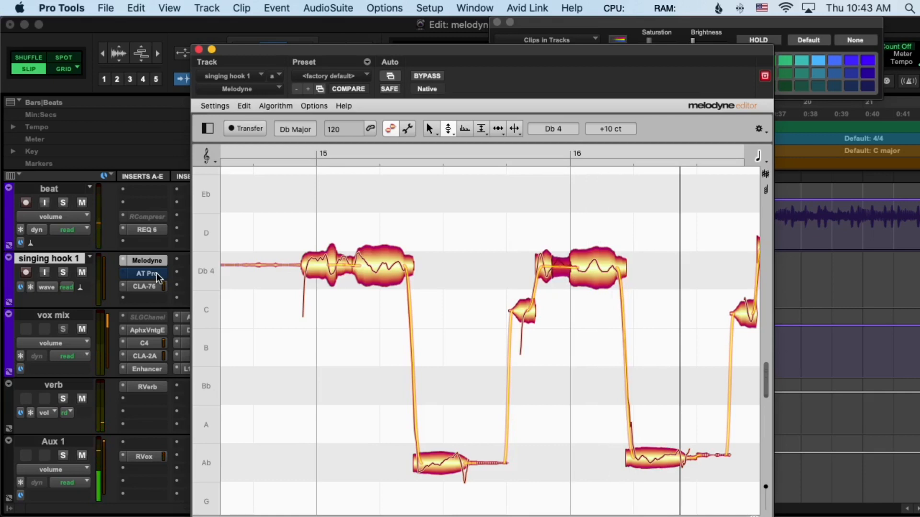
pyautogui.keyDown('super'); pyautogui.click(155, 273); pyautogui.keyUp('super')
pyautogui.press('space')
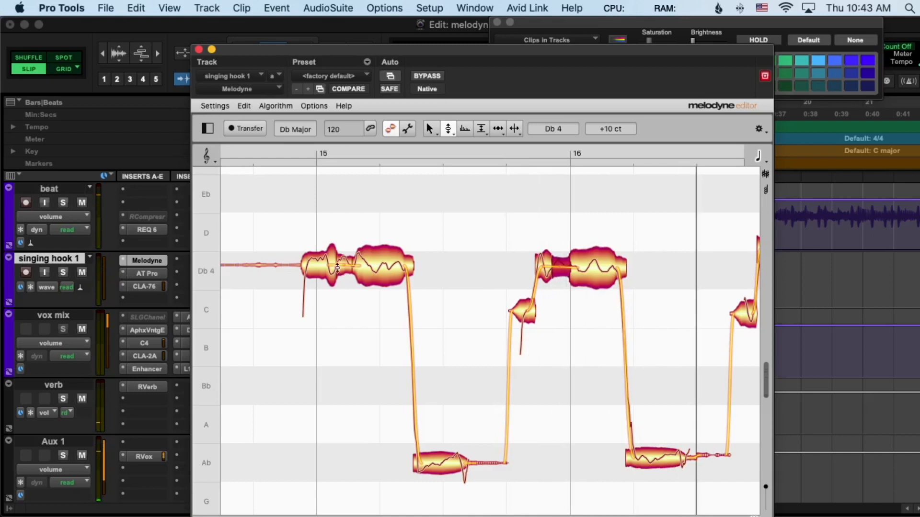
pyautogui.click(326, 264)
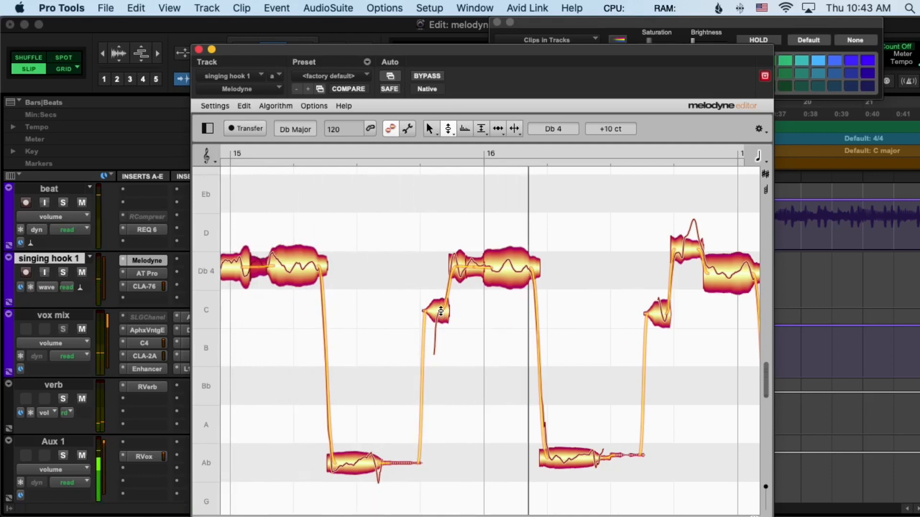
# Try lowering the short C 4 note before bar 16 to B 3 and nudging it to +13 ct.
pyautogui.click(440, 311)
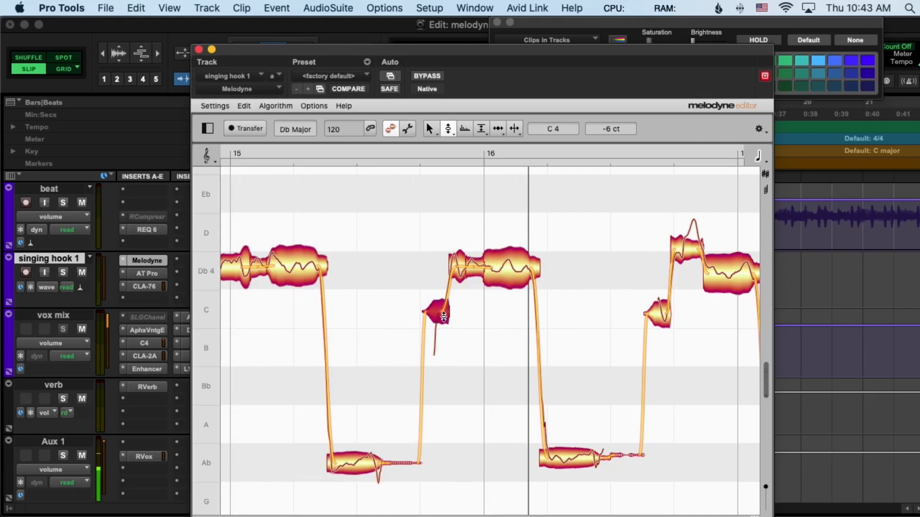
pyautogui.moveTo(443, 316); pyautogui.dragTo(445, 348)
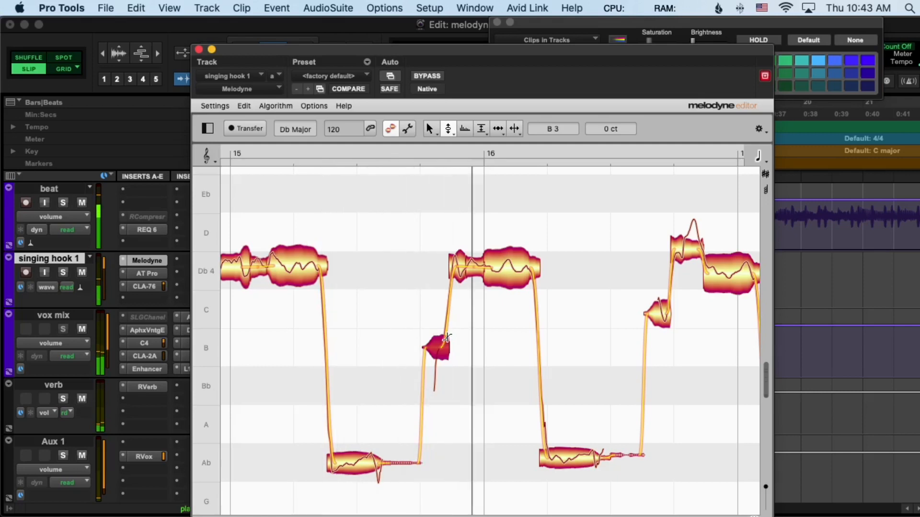
pyautogui.moveTo(446, 341); pyautogui.dragTo(441, 340)
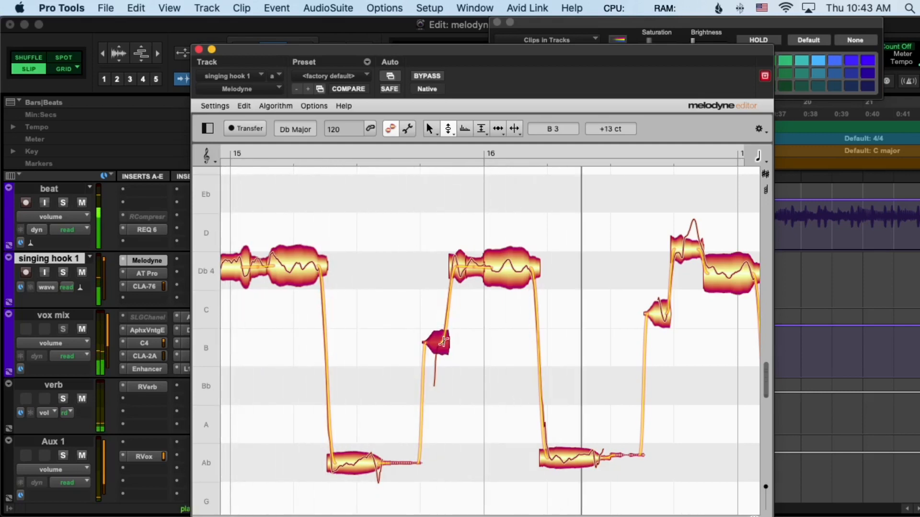
# Raise the short note before bar 16 to C 4, play the phrase, and fine-tune the note to +1 ct.
pyautogui.moveTo(443, 341); pyautogui.dragTo(446, 303)
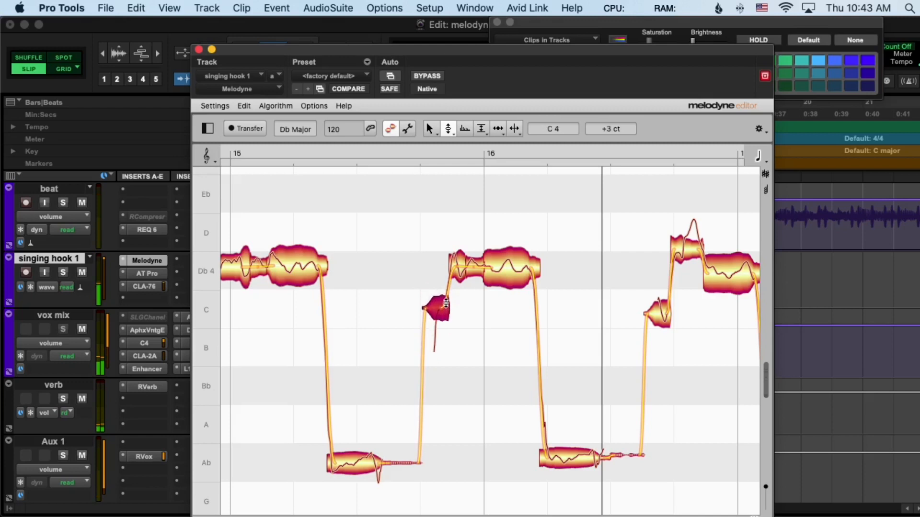
pyautogui.press('space')
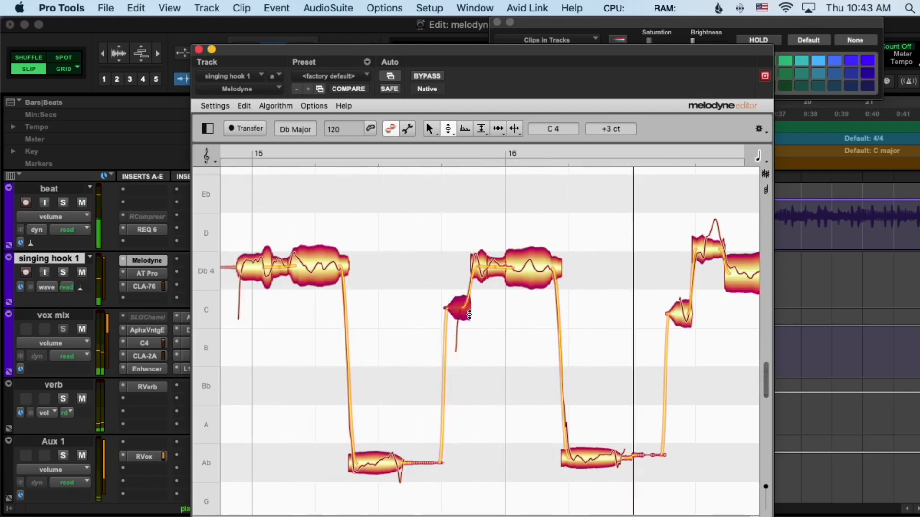
pyautogui.press('space')
pyautogui.hscroll(-2, 463, 314)
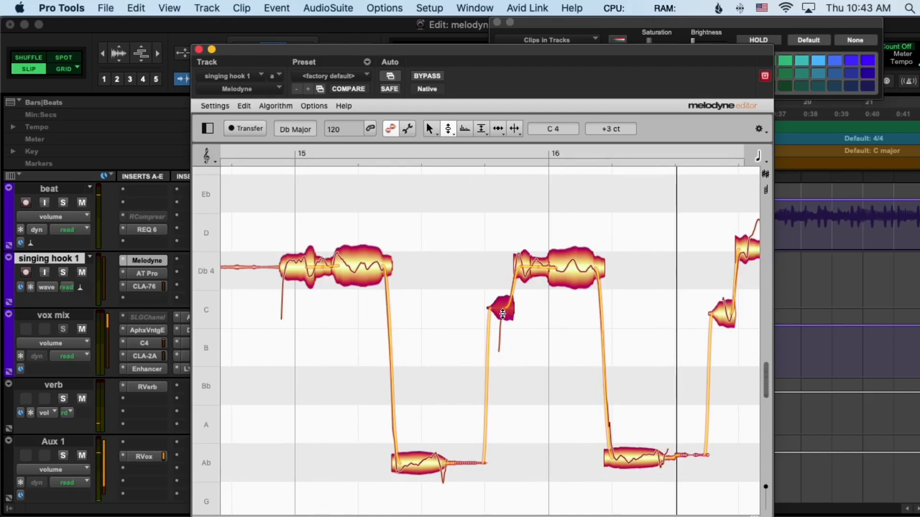
pyautogui.moveTo(503, 314); pyautogui.dragTo(497, 310)
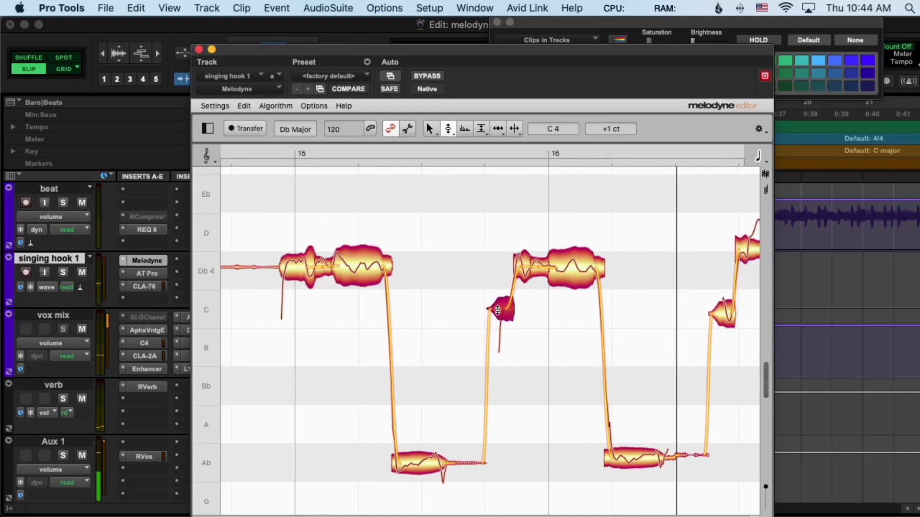
# Adjust the pitch drift of the Ab 3 note between bars 15 and 16 to -339 % and play the phrase.
pyautogui.hscroll(-2, 497, 310)
pyautogui.press('space')
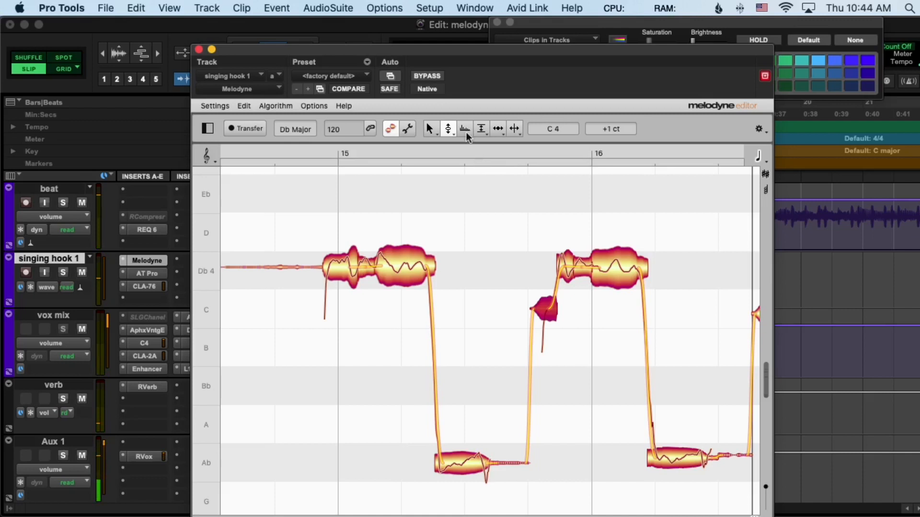
pyautogui.click(449, 129)
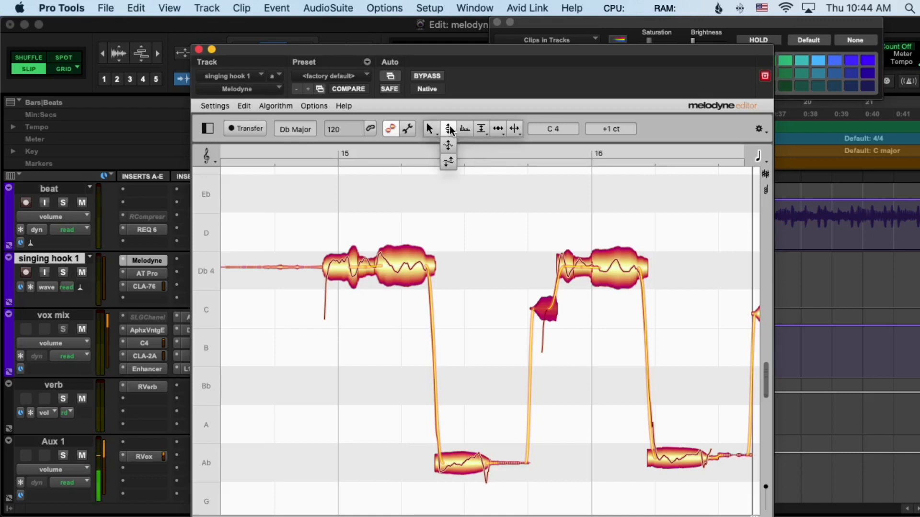
pyautogui.click(449, 164)
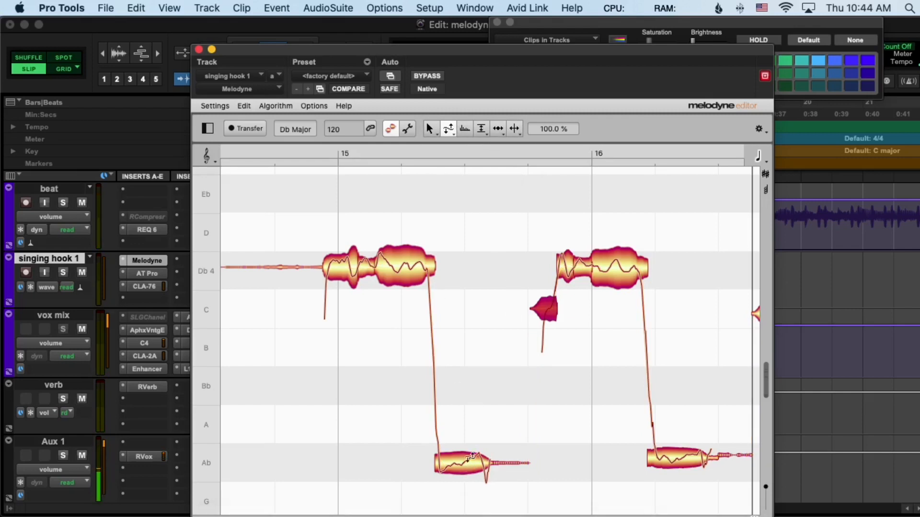
pyautogui.moveTo(468, 461); pyautogui.dragTo(472, 513)
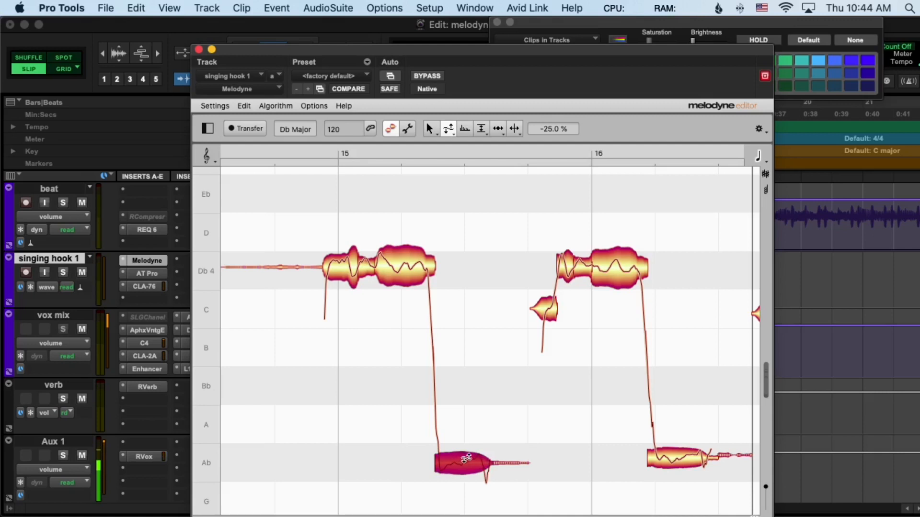
pyautogui.moveTo(466, 458); pyautogui.dragTo(453, 426)
pyautogui.moveTo(462, 460); pyautogui.dragTo(463, 510)
pyautogui.press('space')
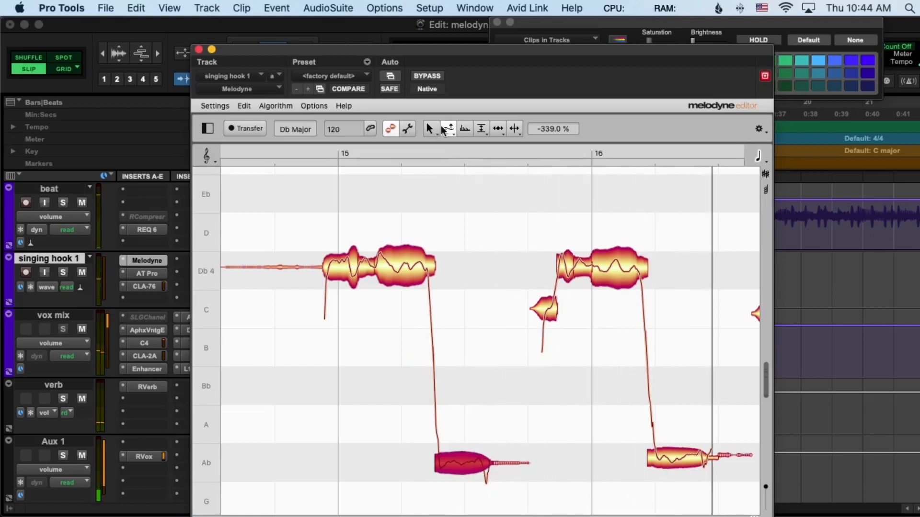
# Return to the pitch tool, audition the Db 4 note at bar 16, and move the Melodyne window clear of the singing hook 1 clips.
pyautogui.click(447, 128)
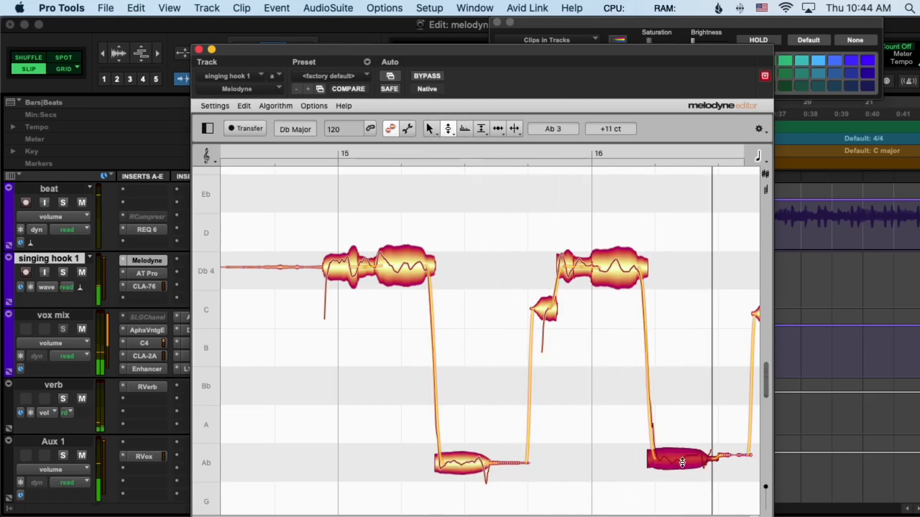
pyautogui.hscroll(2, 570, 295)
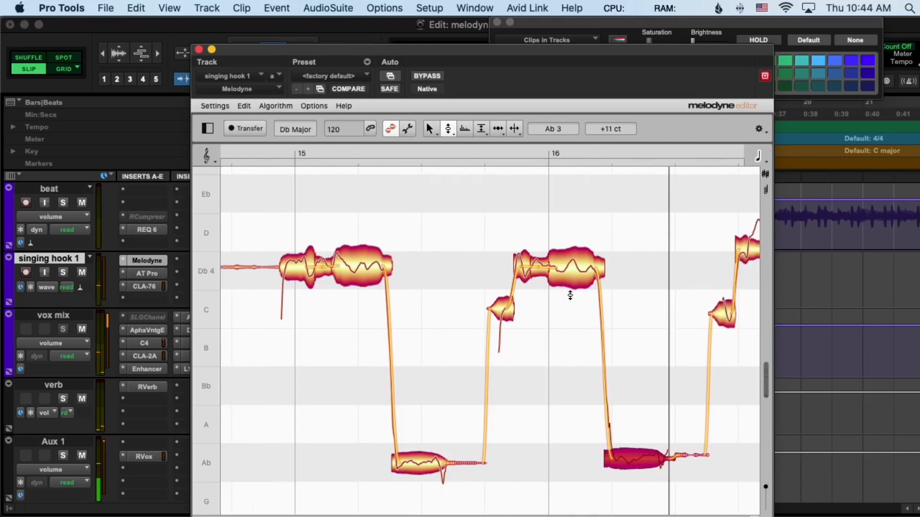
pyautogui.hscroll(4, 570, 296)
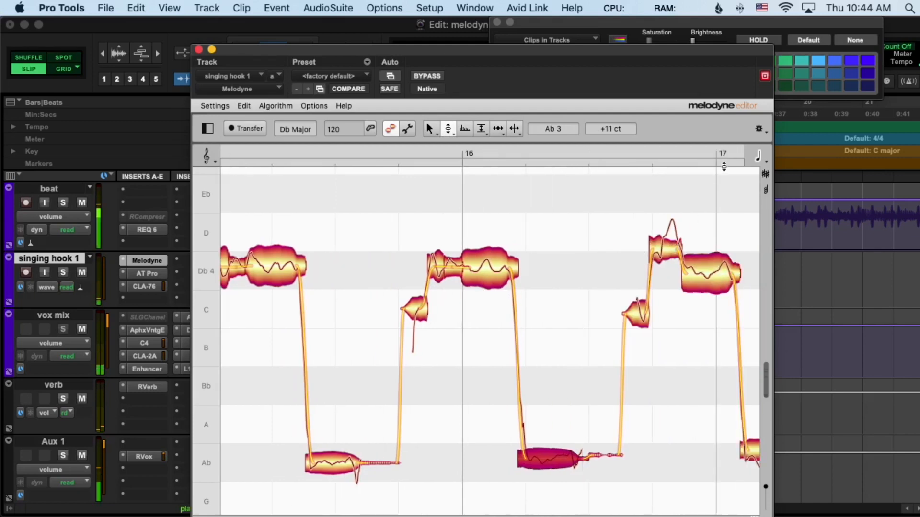
pyautogui.moveTo(736, 53); pyautogui.dragTo(664, 42)
pyautogui.press('space')
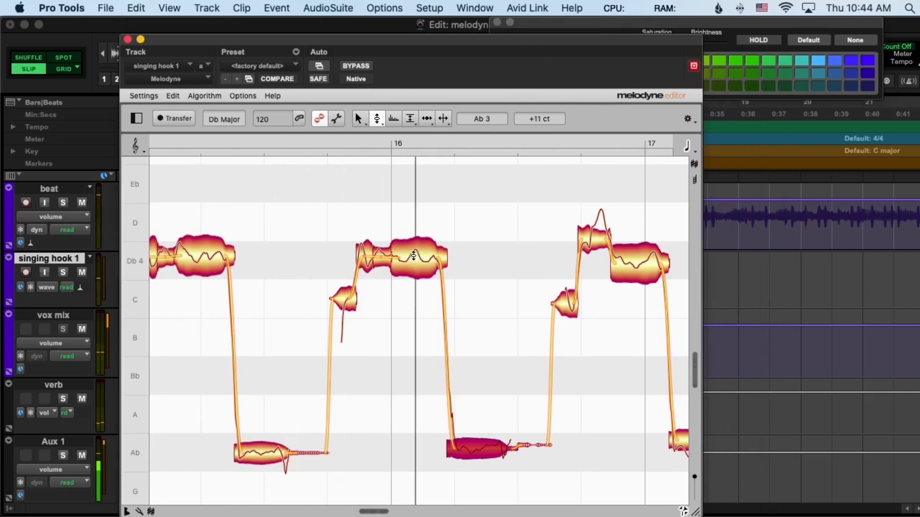
pyautogui.click(414, 256)
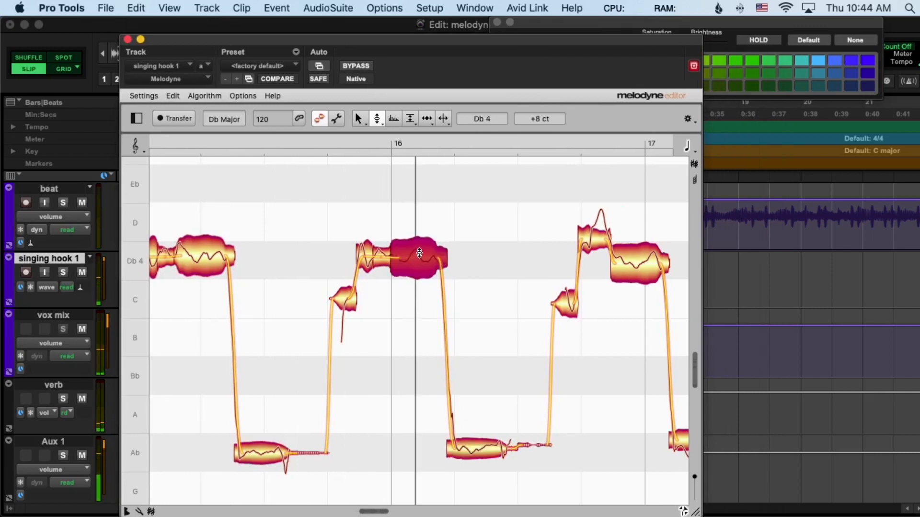
pyautogui.moveTo(674, 43); pyautogui.dragTo(555, 40)
pyautogui.press('space')
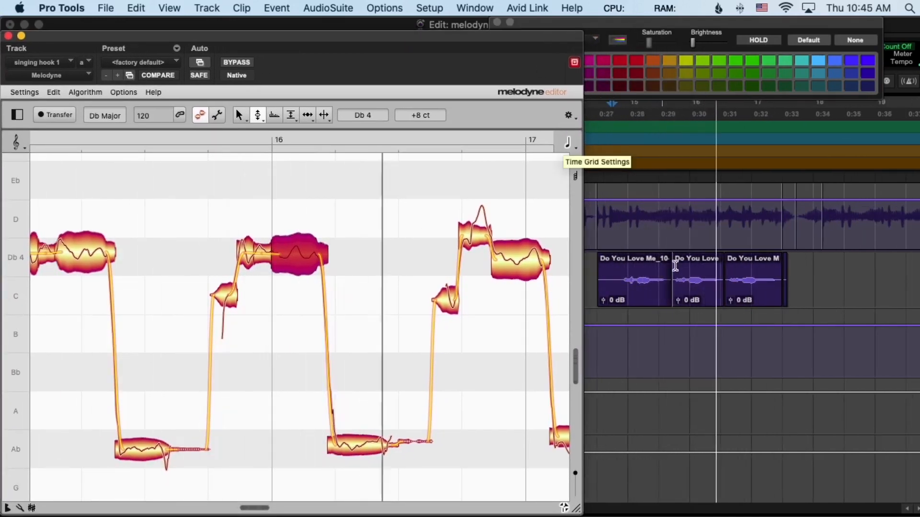
# Set playback to the start of the third vocal clip and repeatedly audition the notes leading into bar 17.
pyautogui.click(724, 269)
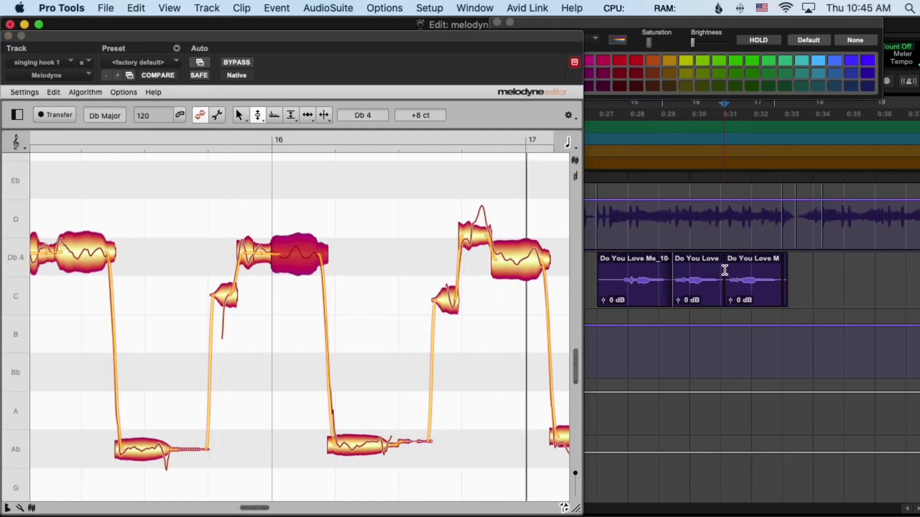
pyautogui.press('space')
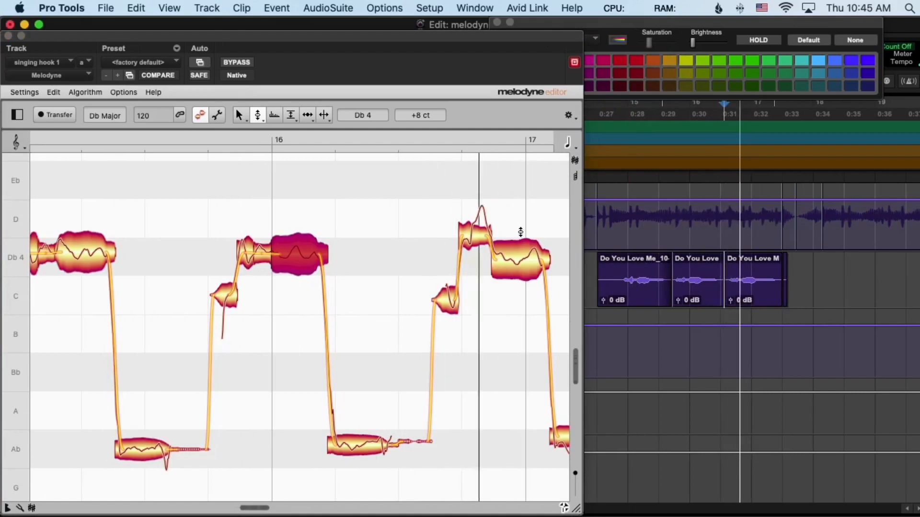
pyautogui.press('space')
pyautogui.press('space')
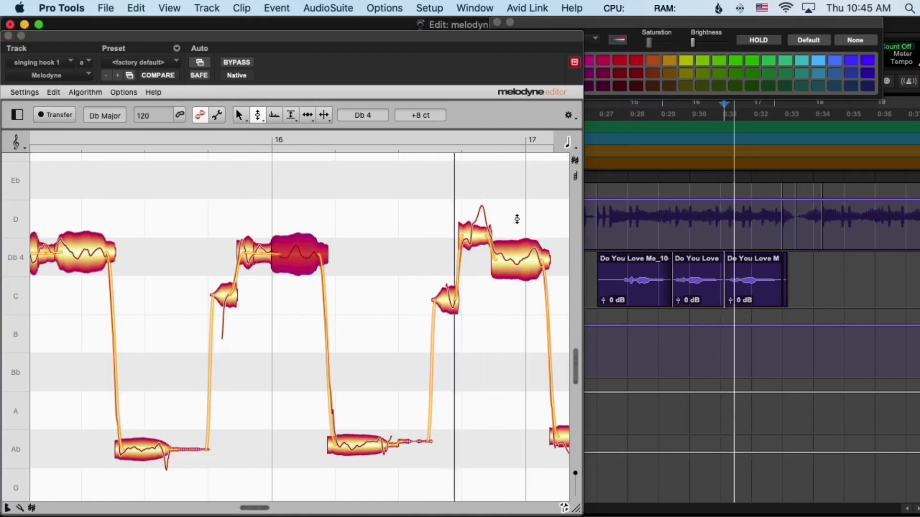
pyautogui.press('space')
# Separate the sharp note before bar 17 in two and lower the parts to Db 4 at +5 ct and +2 ct.
pyautogui.click(324, 115)
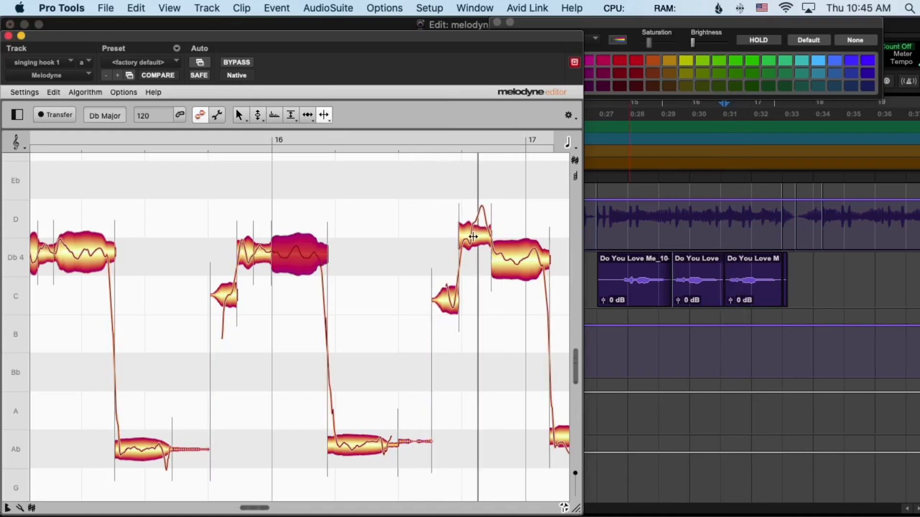
pyautogui.click(470, 235)
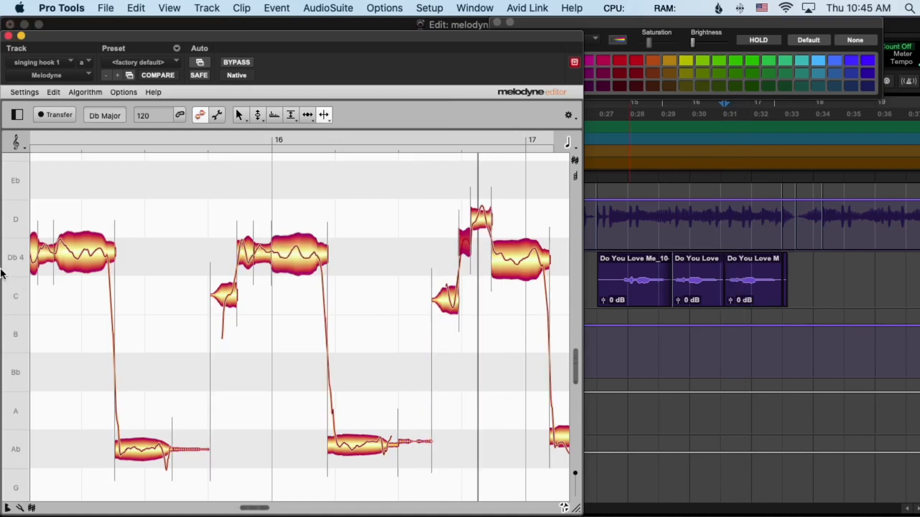
pyautogui.click(261, 116)
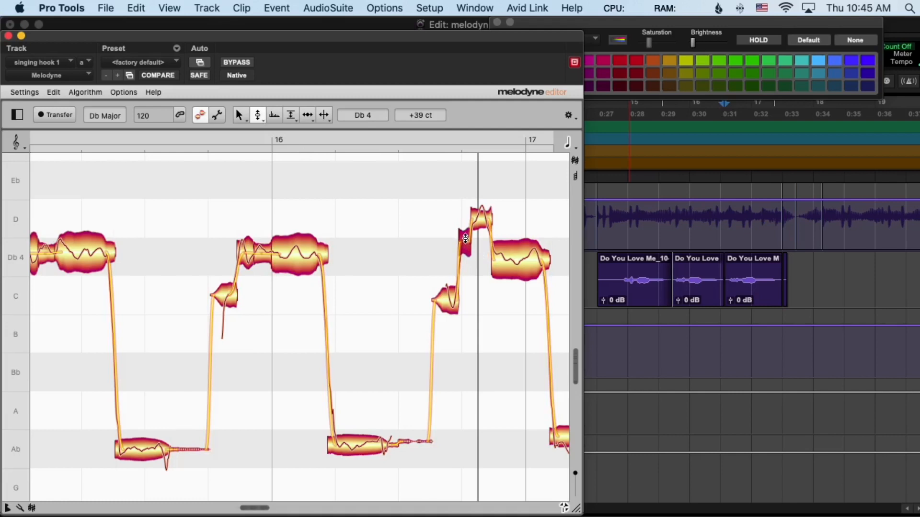
pyautogui.moveTo(463, 238); pyautogui.dragTo(461, 250)
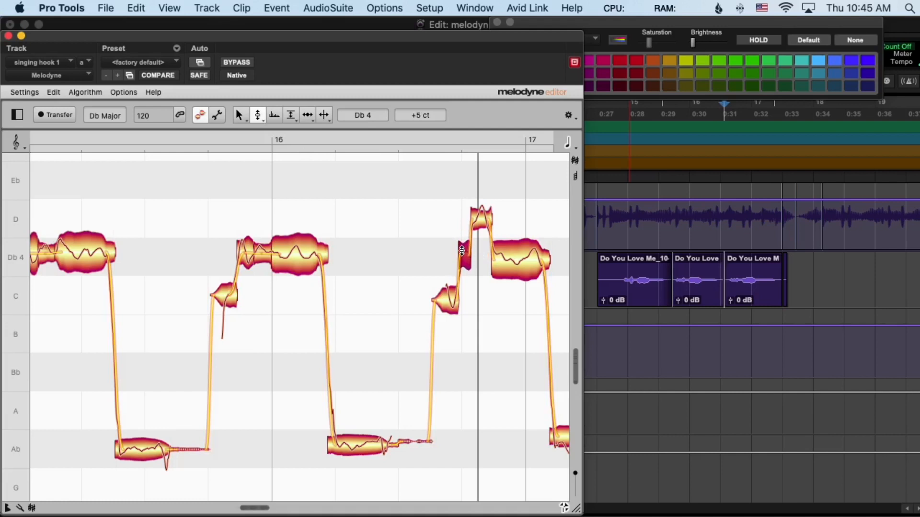
pyautogui.moveTo(487, 216); pyautogui.dragTo(489, 255)
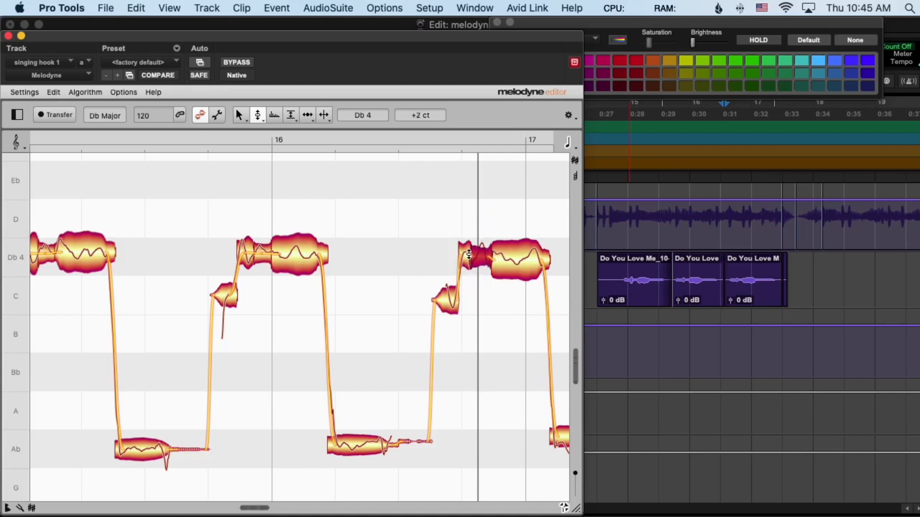
# Audition the separated Db 4 notes and the long Db 4 note at bar 17, and play the phrase through to the Ab 3 note.
pyautogui.click(466, 255)
pyautogui.scroll(5, 472, 270)
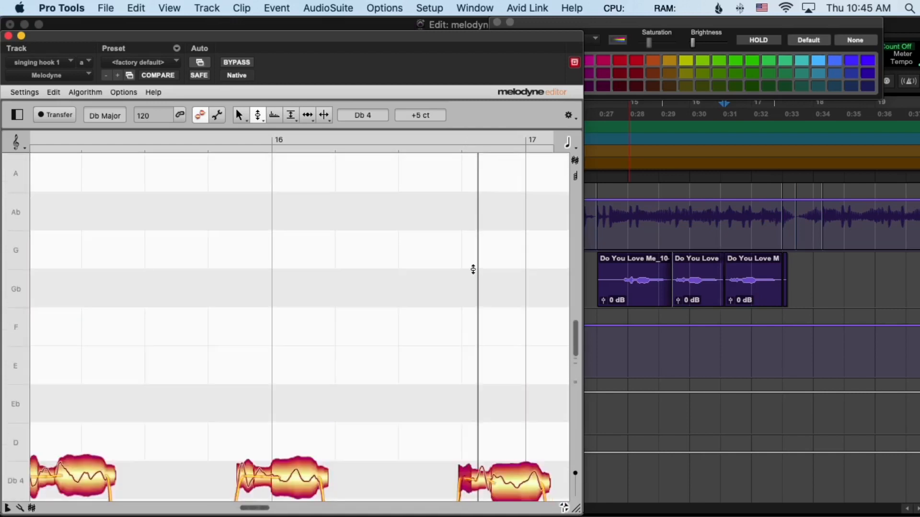
pyautogui.scroll(-3, 473, 269)
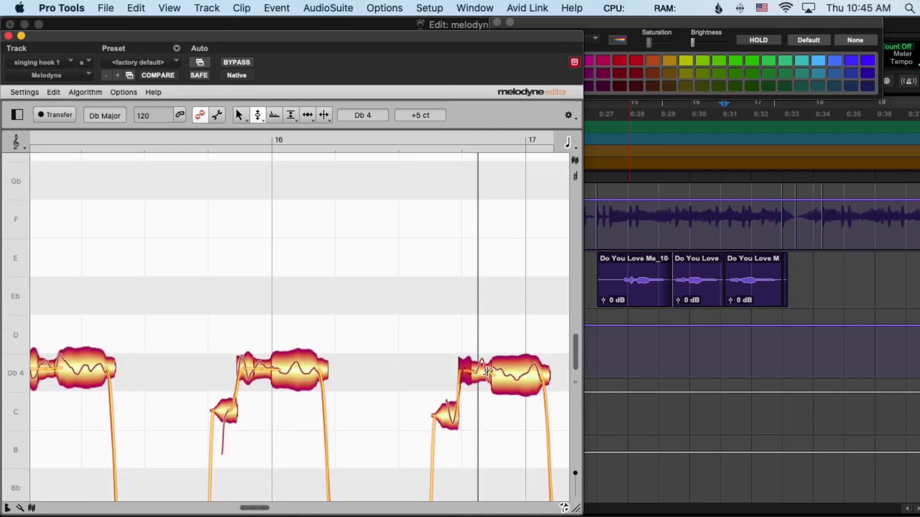
pyautogui.click(487, 372)
pyautogui.press('space')
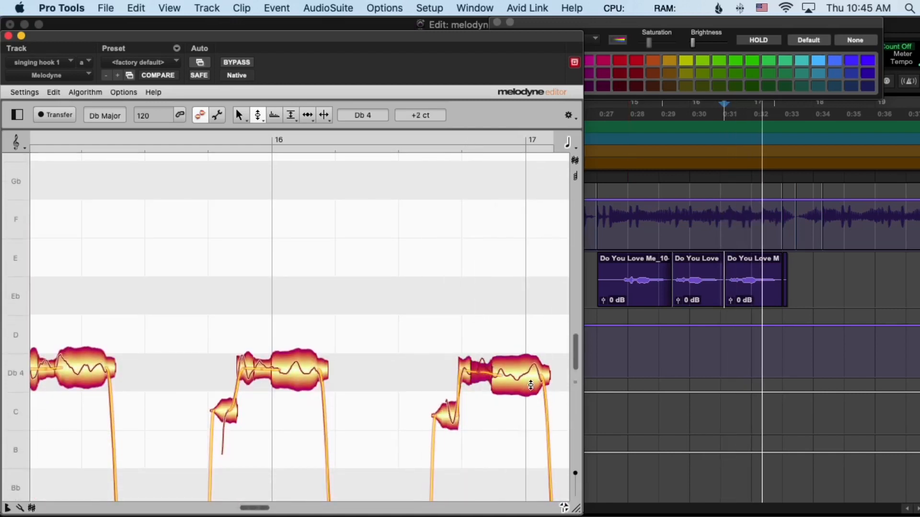
pyautogui.click(531, 385)
pyautogui.scroll(-3, 478, 328)
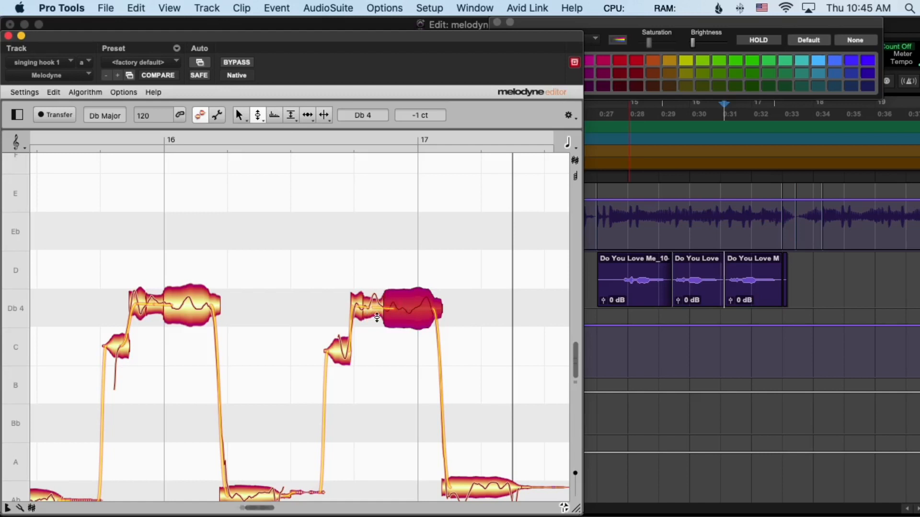
pyautogui.press('space')
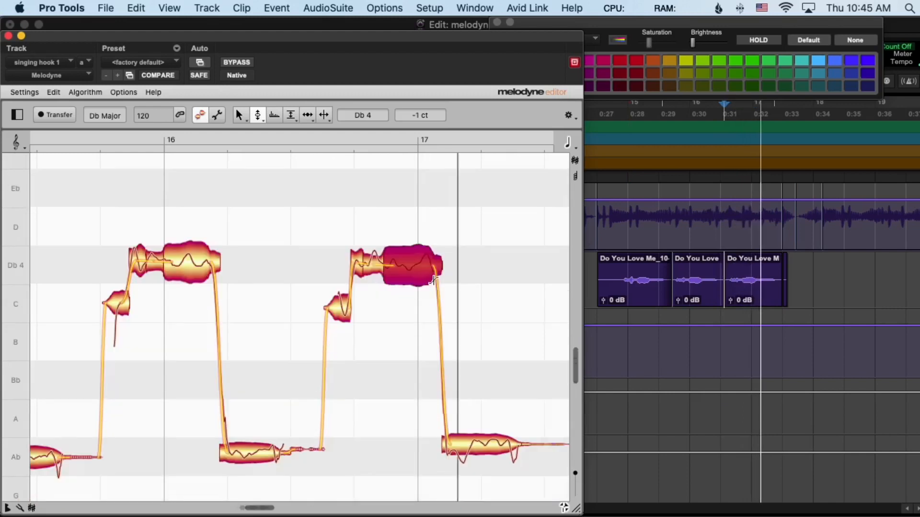
pyautogui.scroll(-1, 443, 373)
pyautogui.press('space')
# Adjust the pitch drift of the Ab 3 note after bar 17 to -197 %, return to the pitch tool and play the phrase.
pyautogui.moveTo(476, 446); pyautogui.dragTo(488, 509)
pyautogui.moveTo(258, 116)
pyautogui.click(259, 150)
pyautogui.press('space')
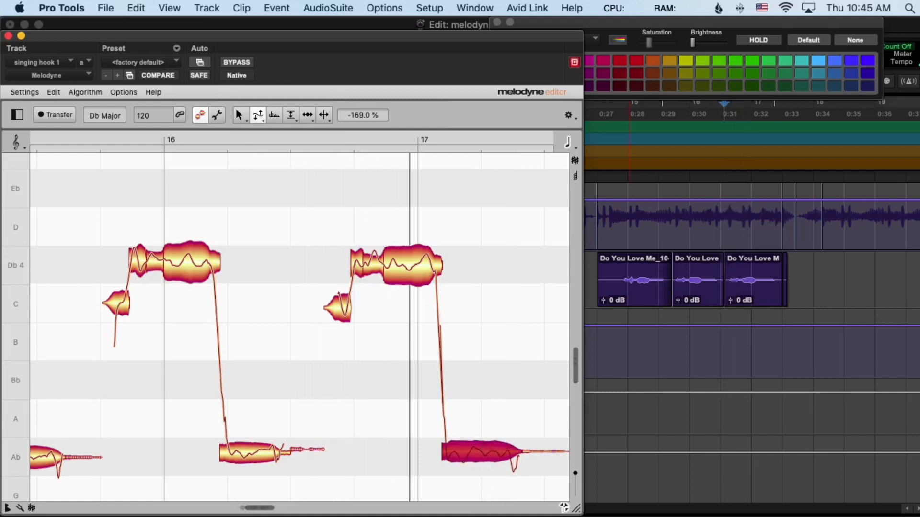
pyautogui.moveTo(493, 465); pyautogui.dragTo(507, 476)
pyautogui.press('space')
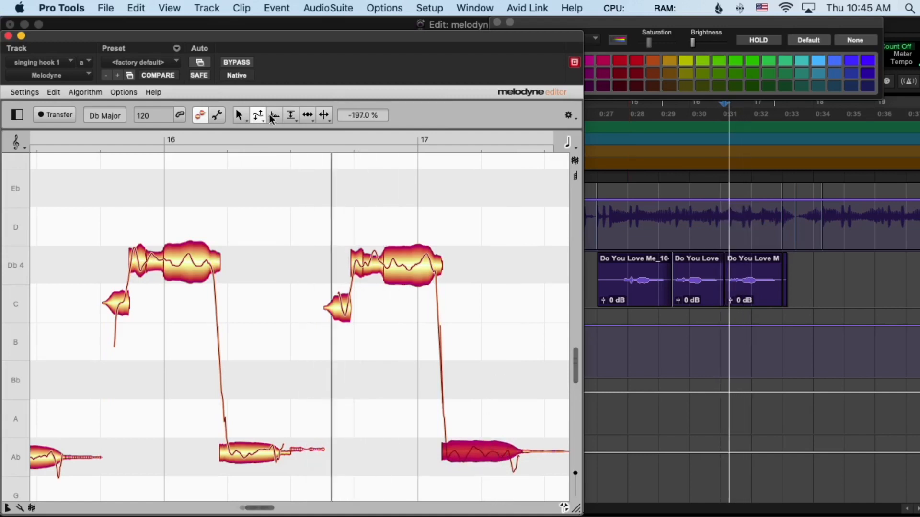
pyautogui.click(253, 117)
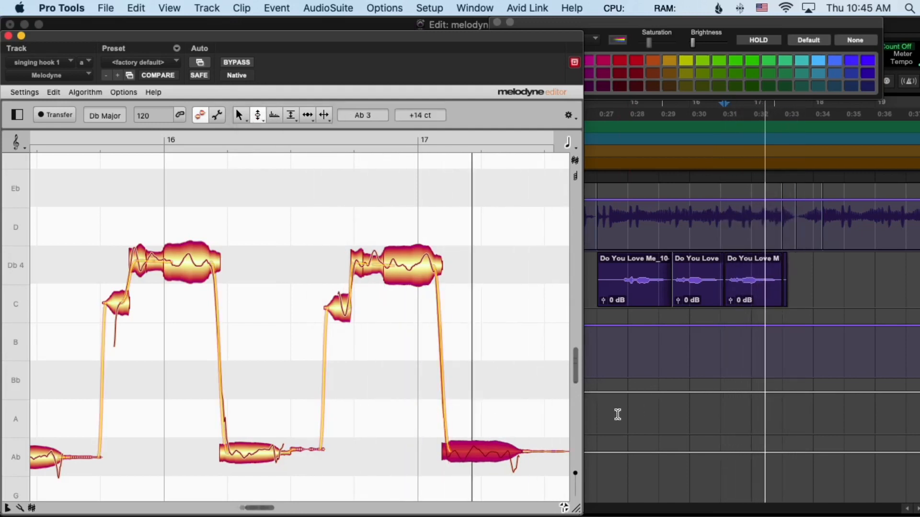
pyautogui.press('space')
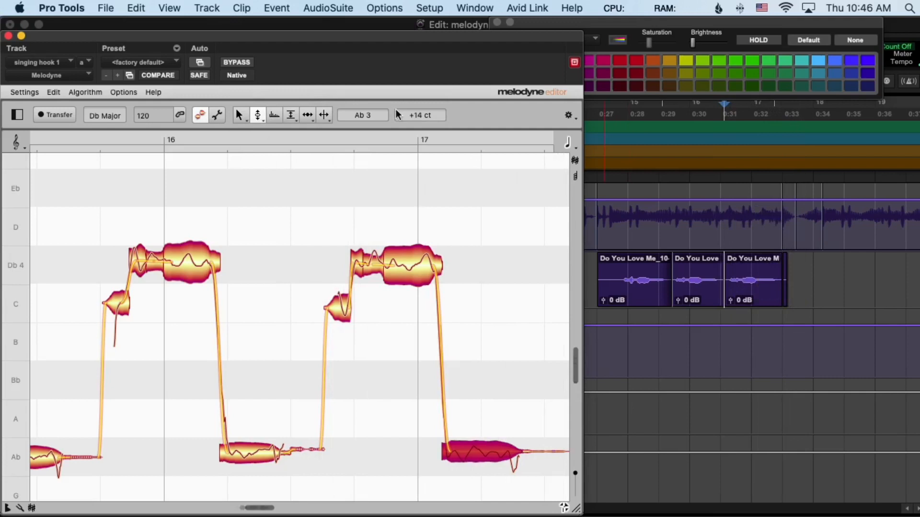
# Separate the Ab 3 note after bar 17 into three parts.
pyautogui.click(323, 117)
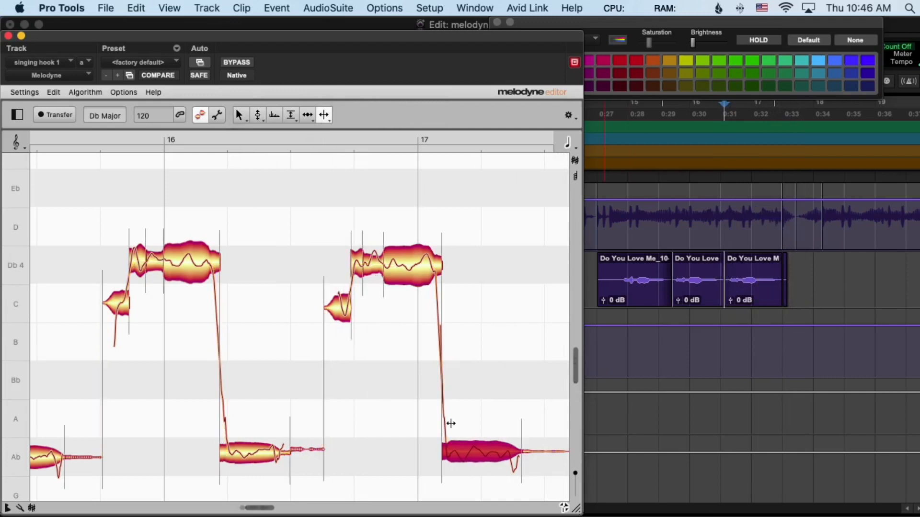
pyautogui.doubleClick(465, 452)
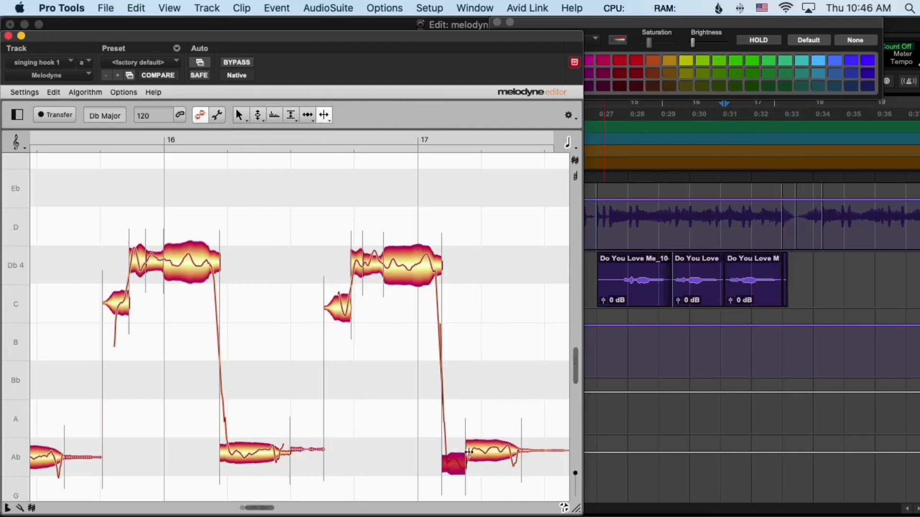
pyautogui.doubleClick(487, 448)
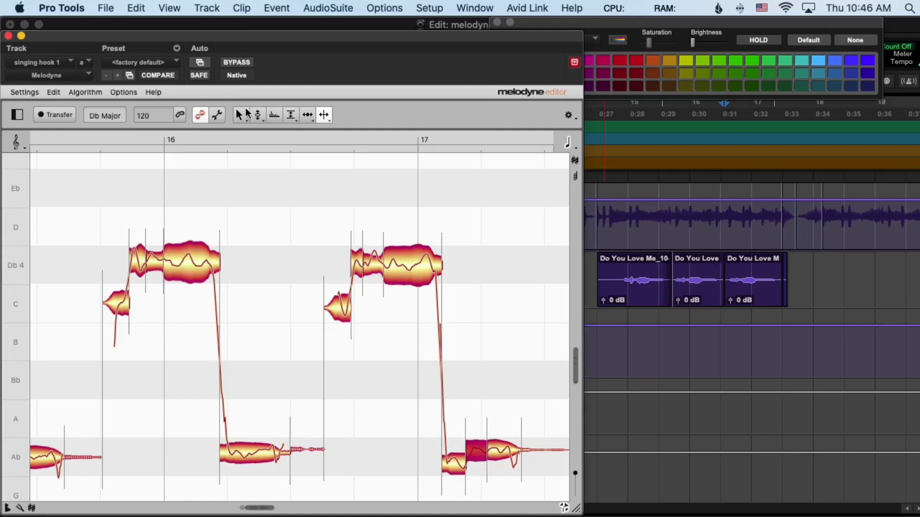
# Tune the first part of the separated note to Ab 3 at +1 ct, raise the middle part to Bb 3, and play the phrase.
pyautogui.click(257, 115)
pyautogui.moveTo(458, 466); pyautogui.dragTo(468, 399)
pyautogui.doubleClick(480, 461)
pyautogui.press('space')
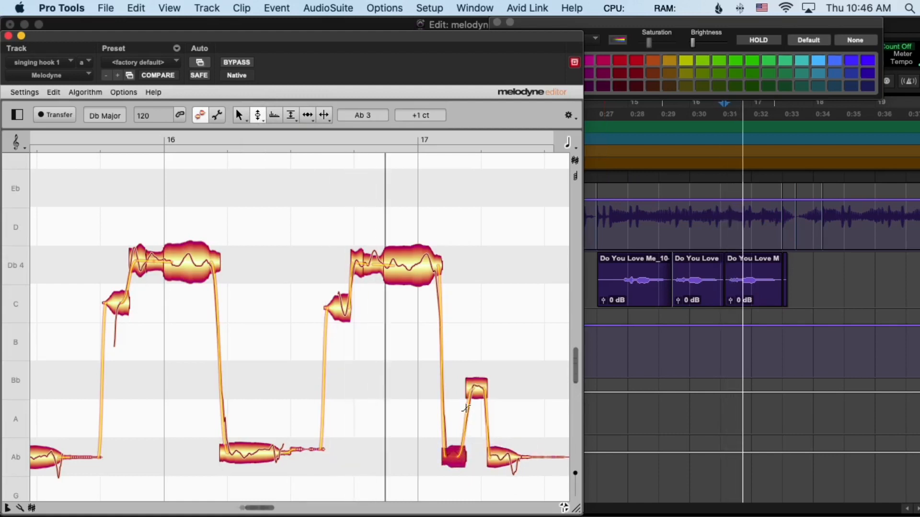
# Fine-tune the last part of the separated note to Ab 3 at +9 ct and the middle part to Bb 3 at -12 ct, auditioning the phrase.
pyautogui.press('space')
pyautogui.press('space')
pyautogui.moveTo(503, 459); pyautogui.dragTo(503, 454)
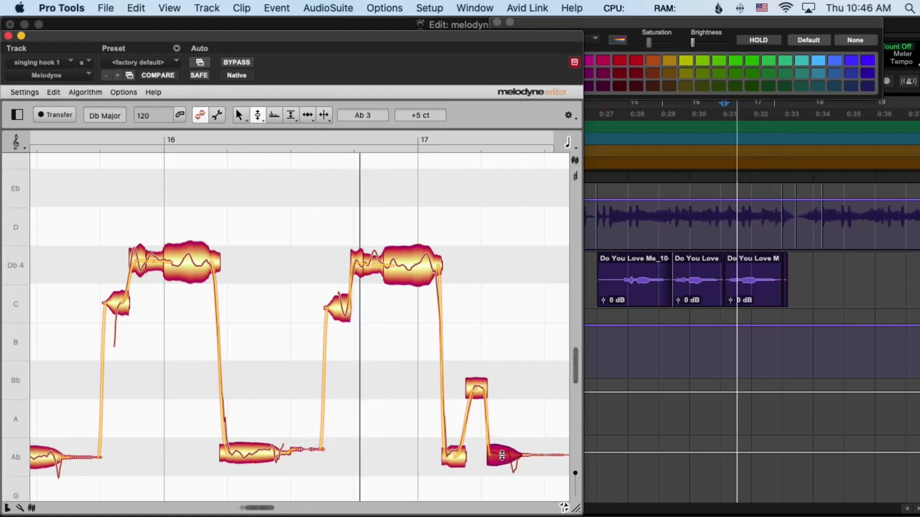
pyautogui.press('space')
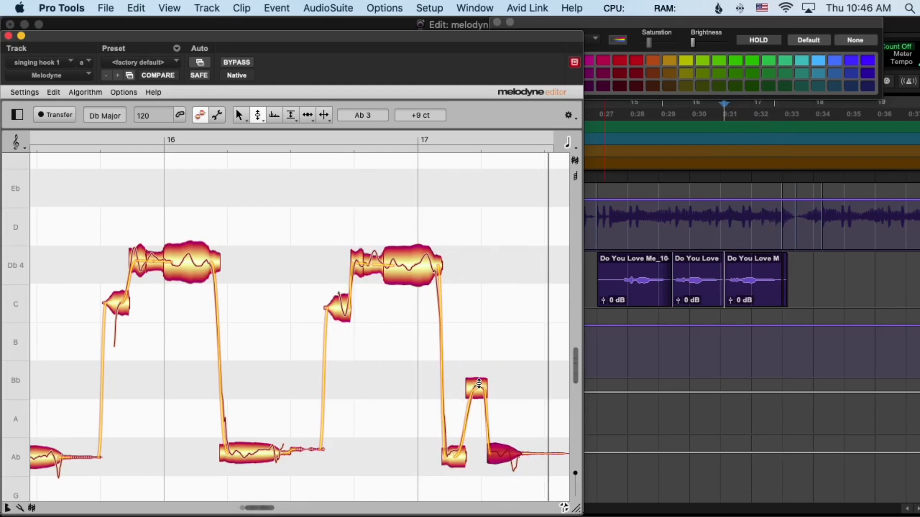
pyautogui.click(478, 383)
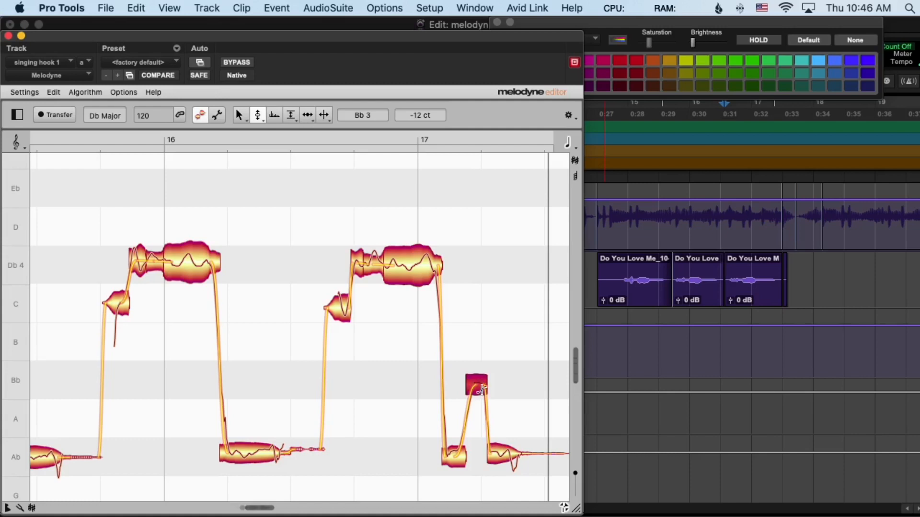
# Reduce the pitch modulation of the last part of the separated Ab 3 note to 89 % and play the phrase.
pyautogui.click(509, 455)
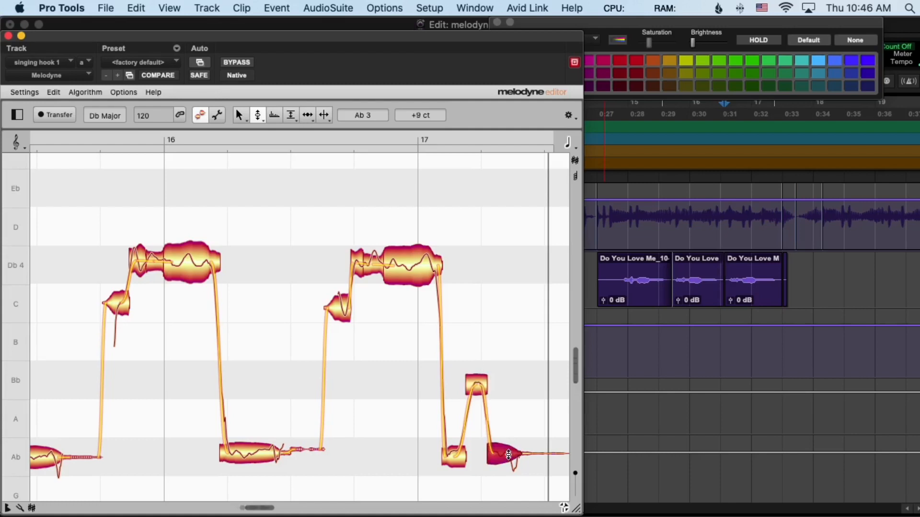
pyautogui.click(257, 115)
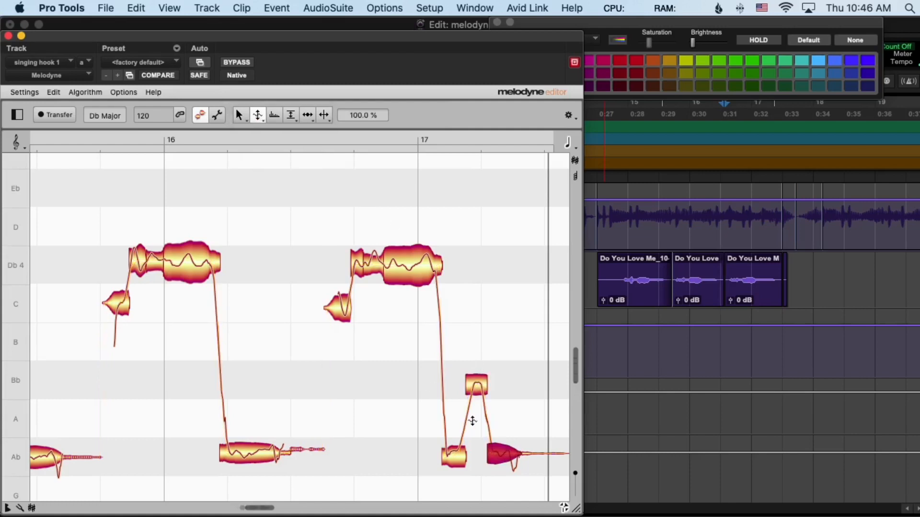
pyautogui.moveTo(498, 447); pyautogui.dragTo(507, 457)
pyautogui.press('space')
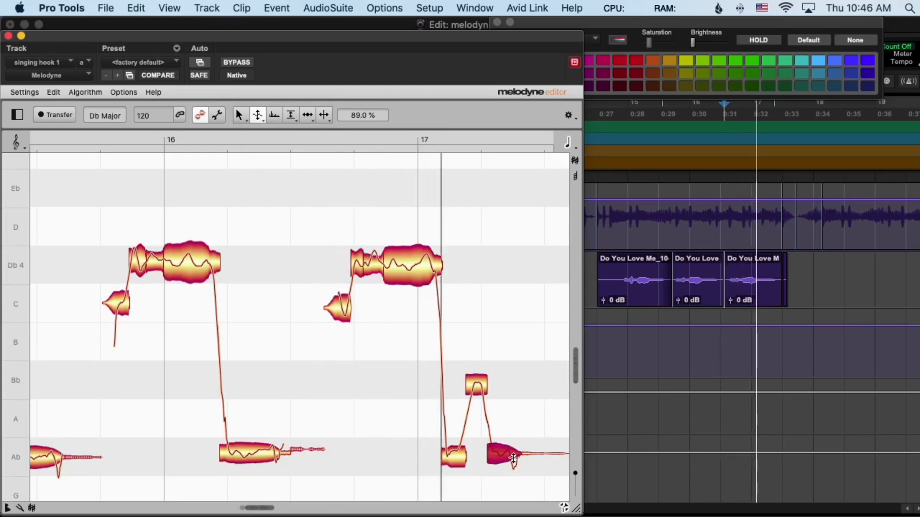
pyautogui.press('space')
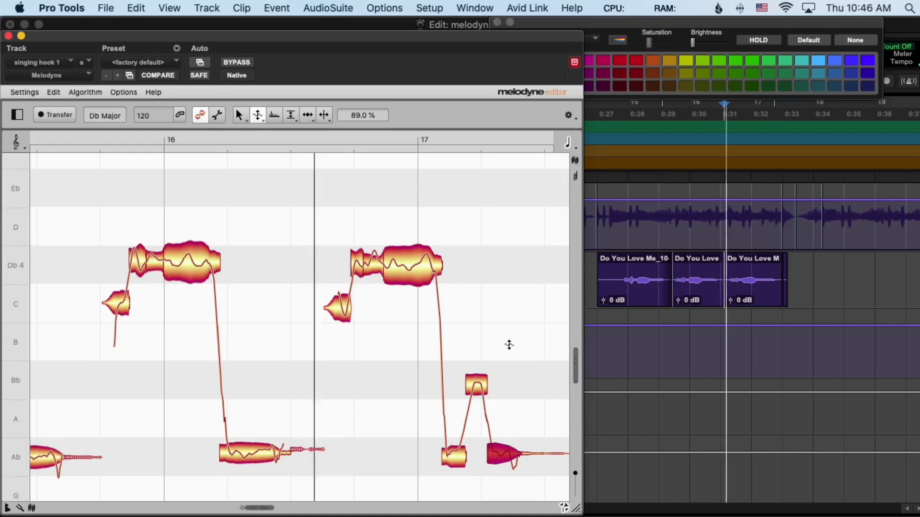
# Audition the third phrase with its edits, and play the whole tuned hook from within its first clip.
pyautogui.press('space')
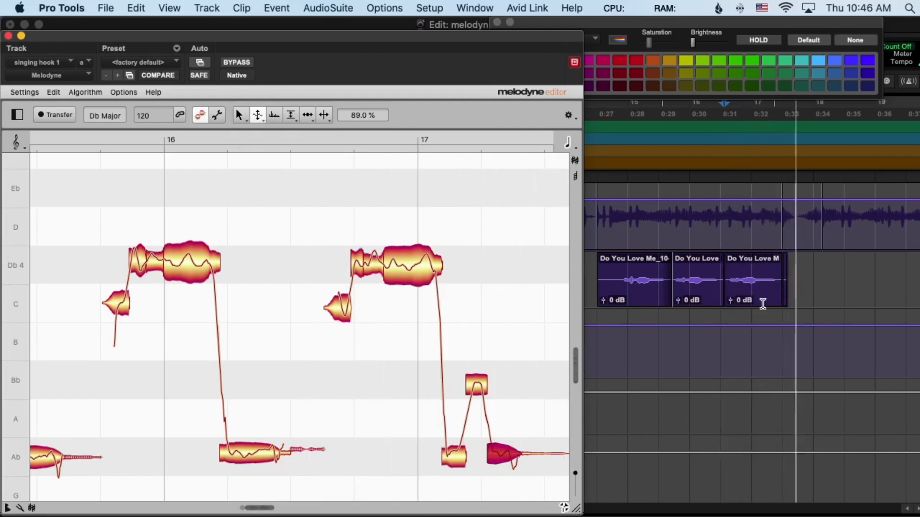
pyautogui.press('space')
pyautogui.click(644, 265)
pyautogui.press('space')
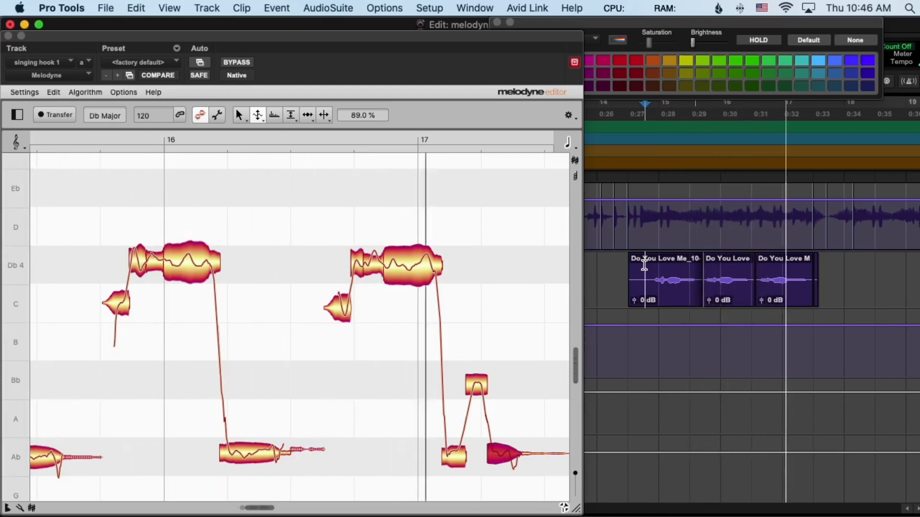
pyautogui.press('space')
pyautogui.click(755, 287)
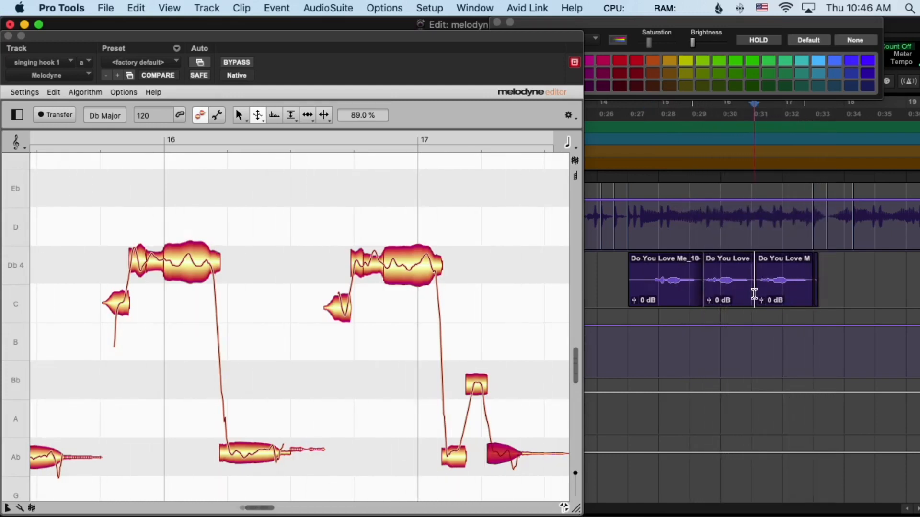
# Close Melodyne, place the cursor within the hook's first clip, and open Auto-Tune Pro on the singing hook 1 track.
pyautogui.moveTo(34, 35); pyautogui.dragTo(61, 35)
pyautogui.click(33, 36)
pyautogui.click(647, 268)
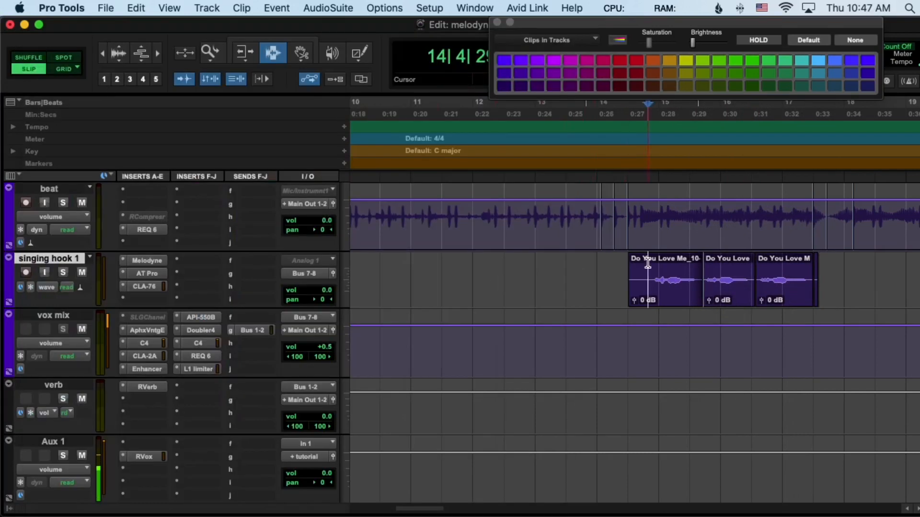
pyautogui.click(142, 272)
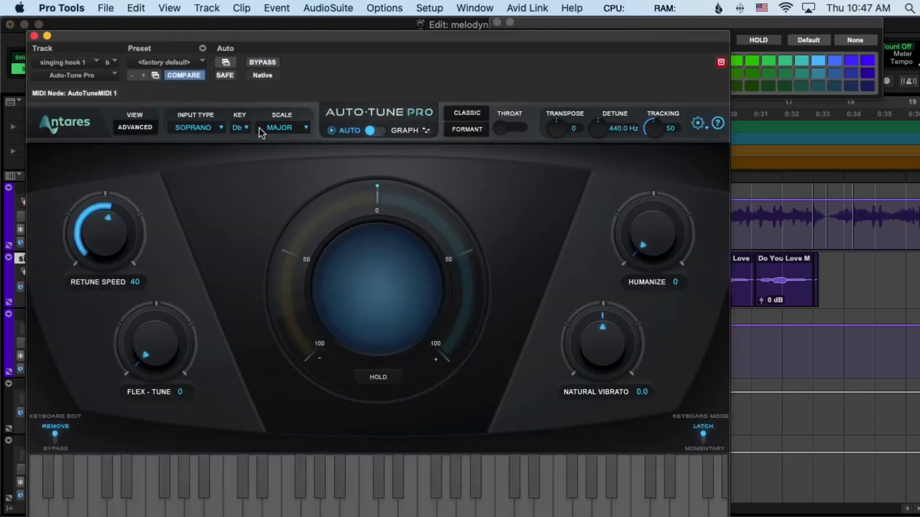
pyautogui.moveTo(292, 39); pyautogui.dragTo(311, 101)
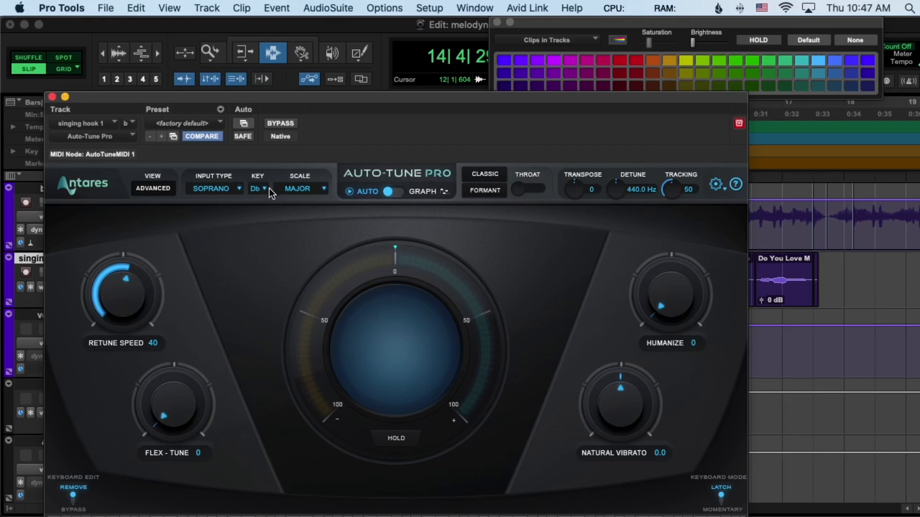
# Review Auto-Tune Pro's input type options, leaving Soprano selected.
pyautogui.click(208, 188)
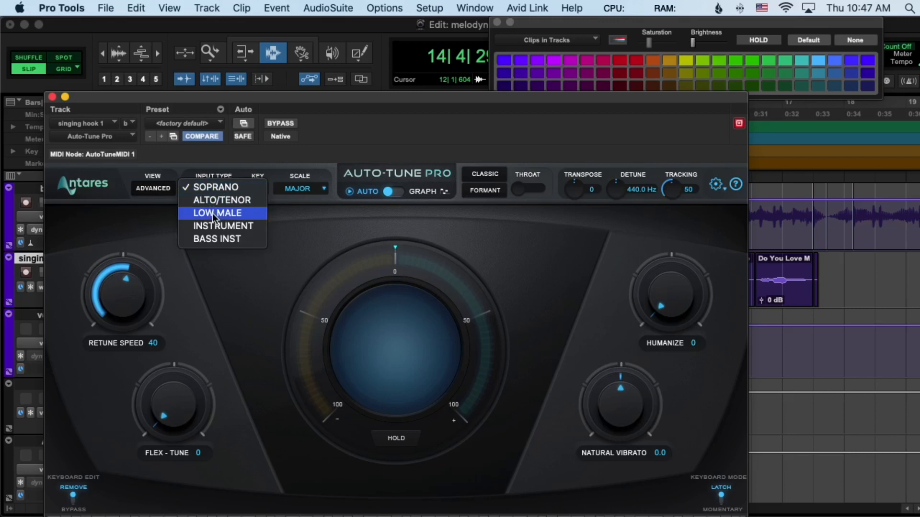
pyautogui.click(325, 148)
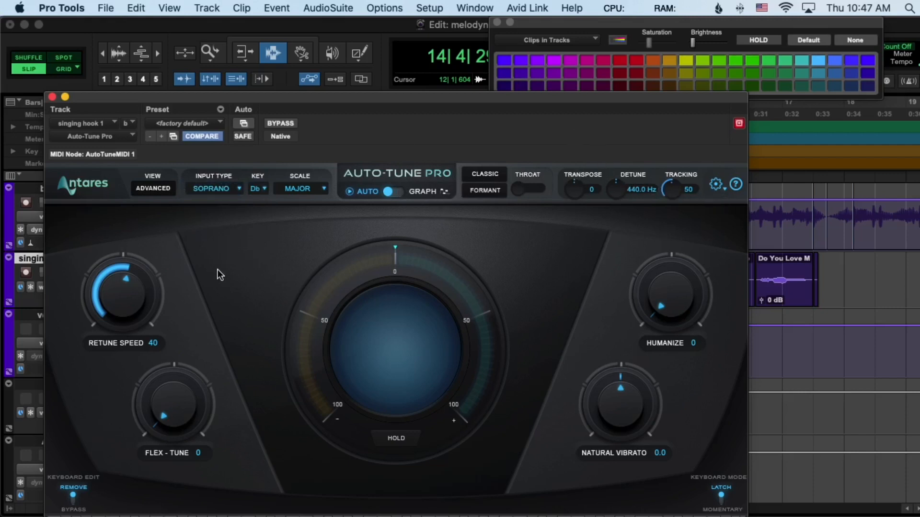
pyautogui.moveTo(389, 97); pyautogui.dragTo(431, 35)
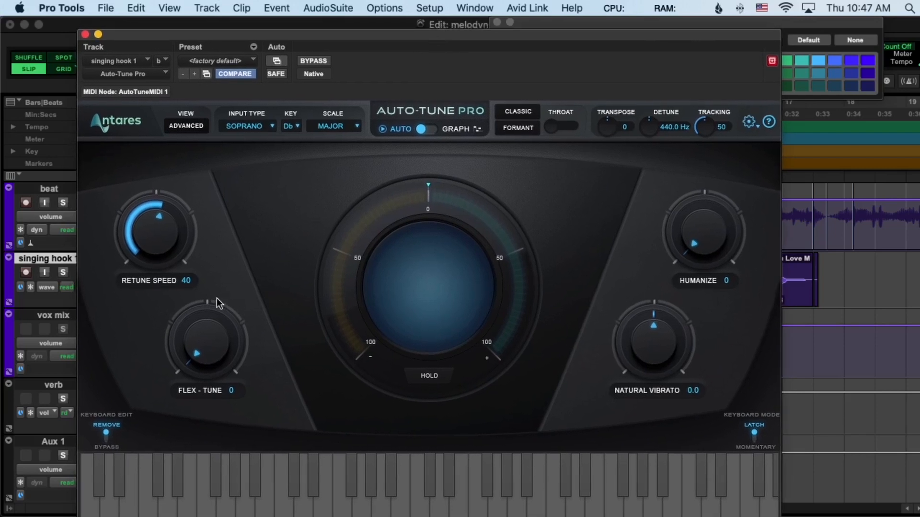
# Try out the Retune Speed and Flex-Tune controls, leaving them at 40 and 0.
pyautogui.moveTo(190, 241); pyautogui.dragTo(160, 226)
pyautogui.moveTo(170, 232)
pyautogui.mouseDown()
pyautogui.moveTo(182, 220)
pyautogui.moveTo(179, 245)
pyautogui.mouseUp()
pyautogui.moveTo(220, 337)
pyautogui.mouseDown()
pyautogui.moveTo(225, 332)
pyautogui.moveTo(224, 349)
pyautogui.mouseUp()
pyautogui.moveTo(217, 346); pyautogui.dragTo(214, 344)
# Look at Auto-Tune Pro's graph mode, return it to auto mode, and close the plug-in.
pyautogui.click(433, 129)
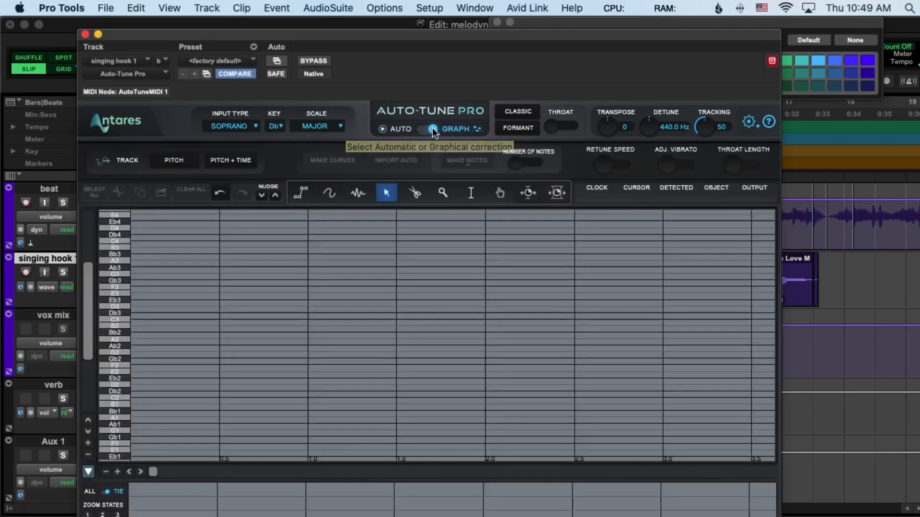
pyautogui.click(420, 128)
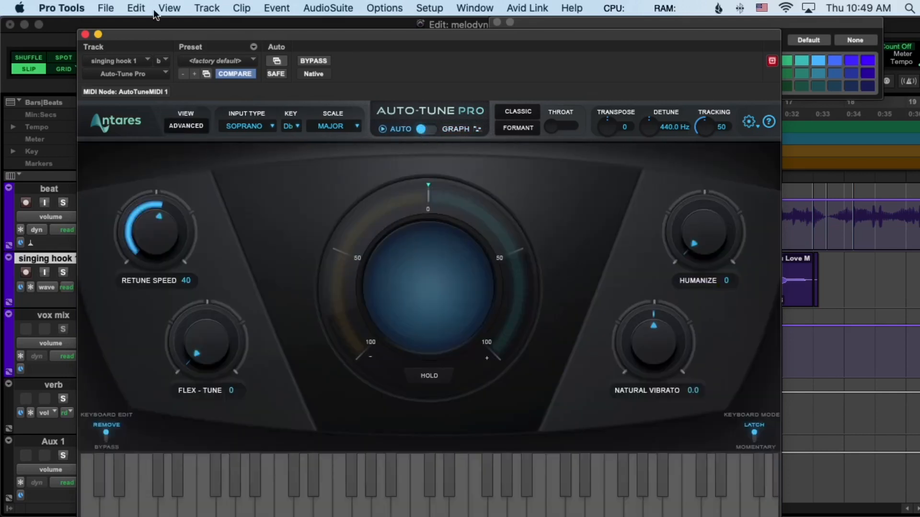
pyautogui.click(85, 34)
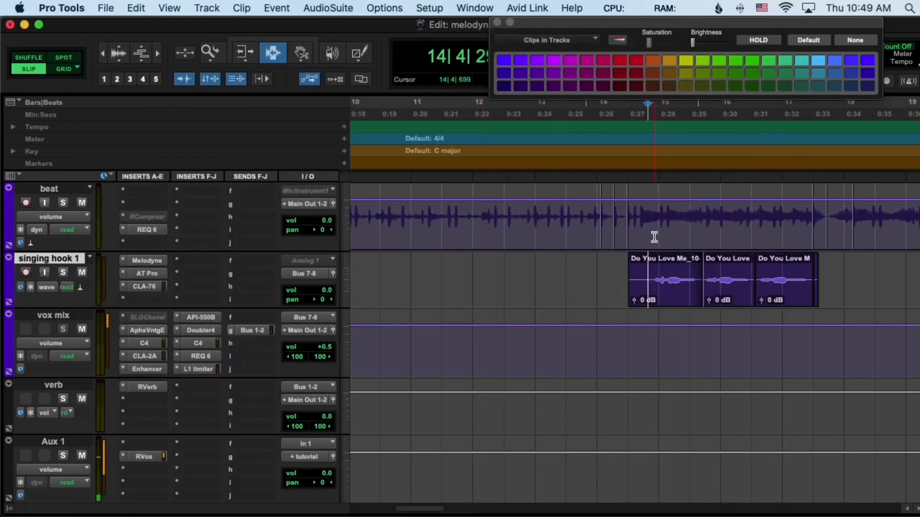
# Play the hook with tuning active, and play it again with Melodyne and Auto-Tune Pro bypassed on singing hook 1.
pyautogui.press('space')
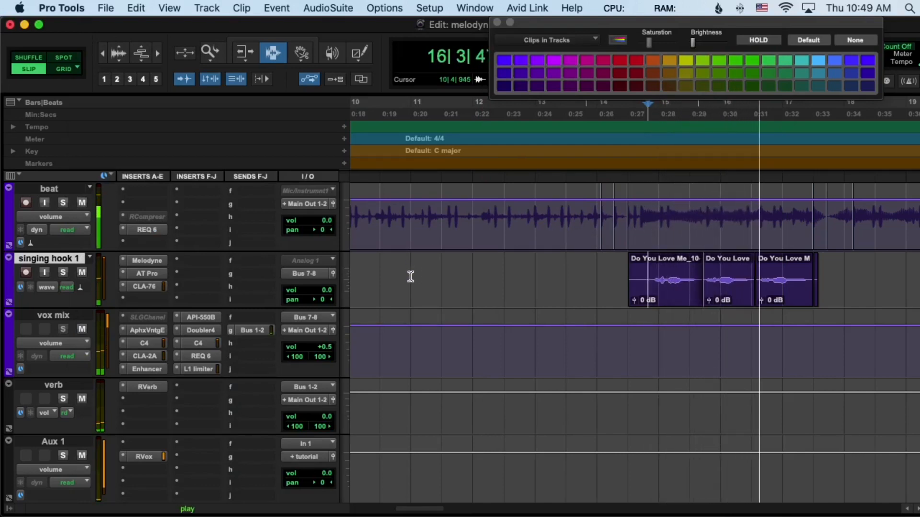
pyautogui.press('space')
pyautogui.keyDown('super'); pyautogui.click(152, 262); pyautogui.keyUp('super')
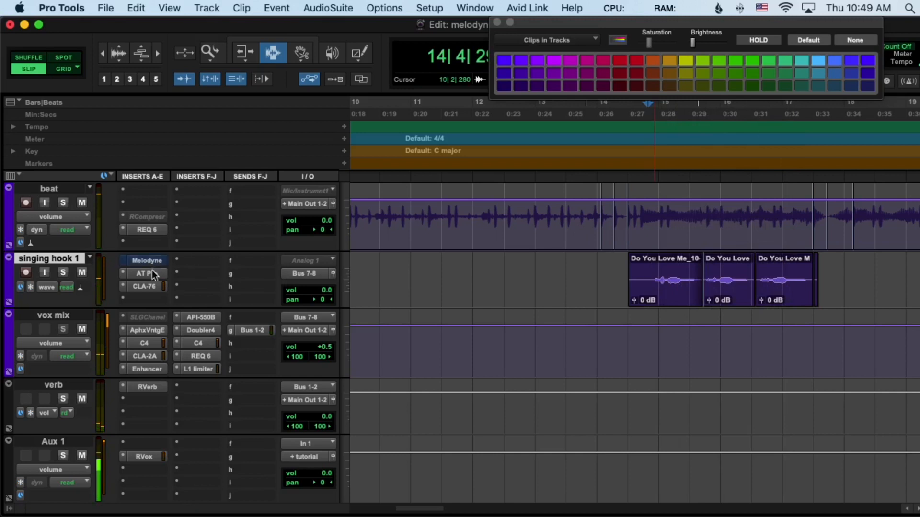
pyautogui.keyDown('super'); pyautogui.click(152, 270); pyautogui.keyUp('super')
pyautogui.press('space')
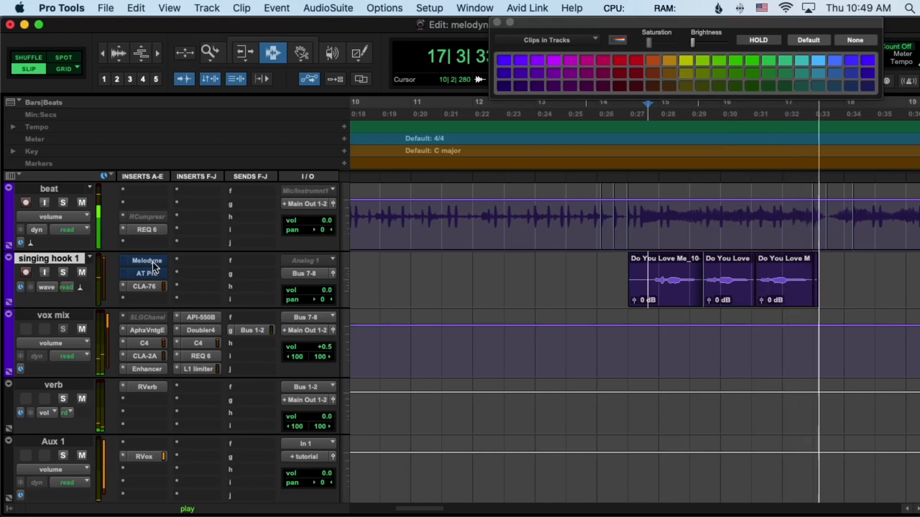
pyautogui.press('space')
# Reactivate Melodyne and Auto-Tune Pro on singing hook 1, replay the hook, and place the cursor before its first clip.
pyautogui.keyDown('super'); pyautogui.click(152, 260); pyautogui.keyUp('super')
pyautogui.keyDown('super'); pyautogui.click(155, 272); pyautogui.keyUp('super')
pyautogui.press('space')
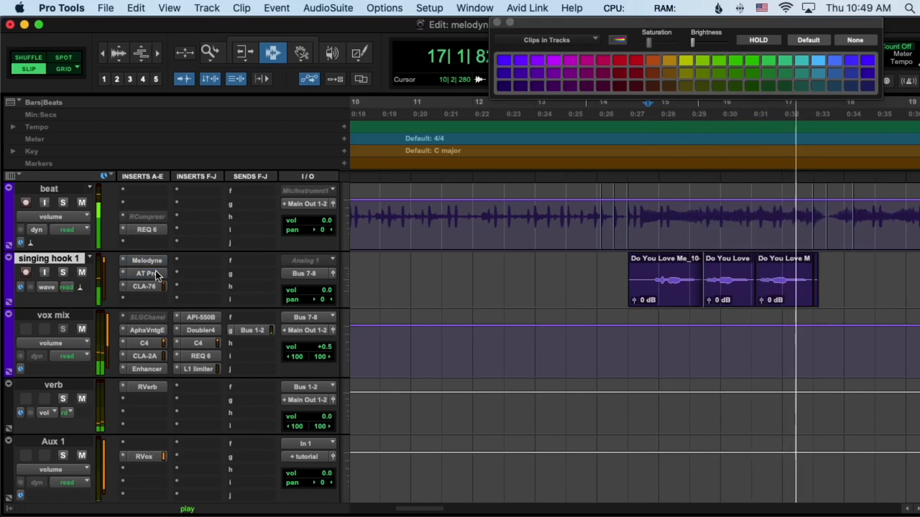
pyautogui.press('space')
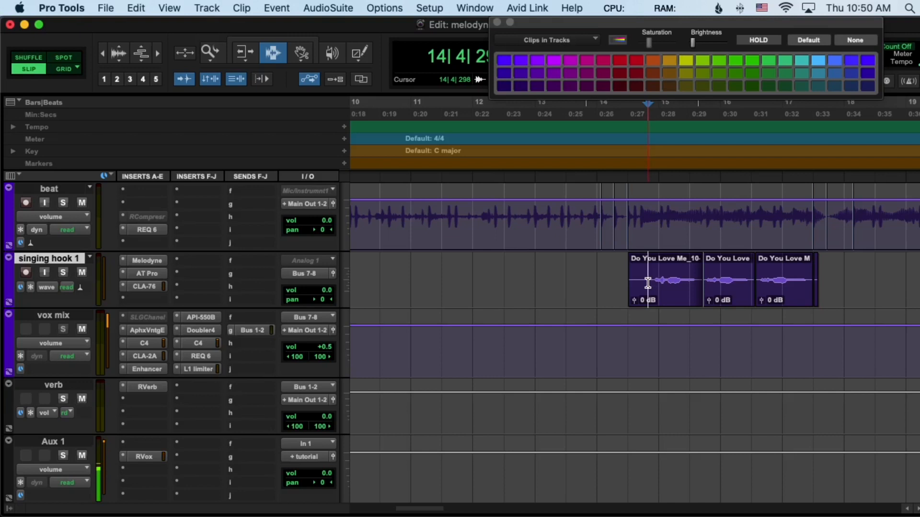
pyautogui.click(606, 288)
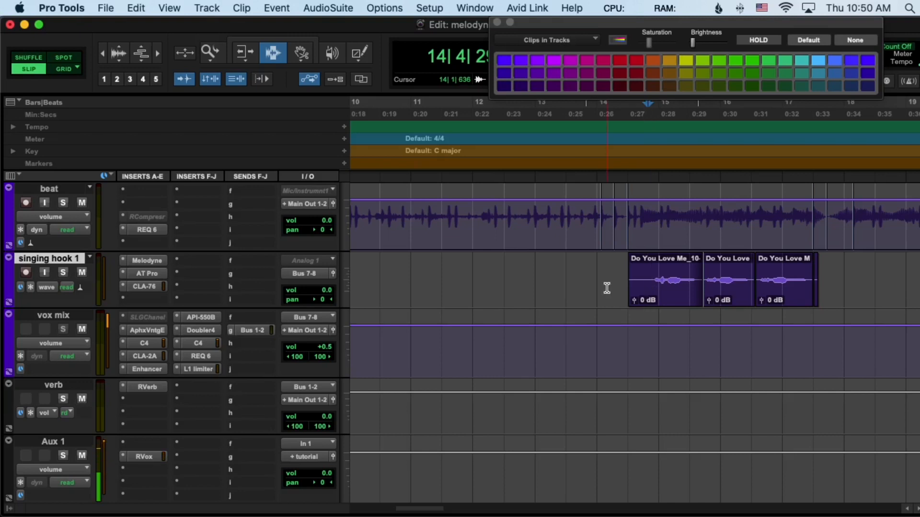